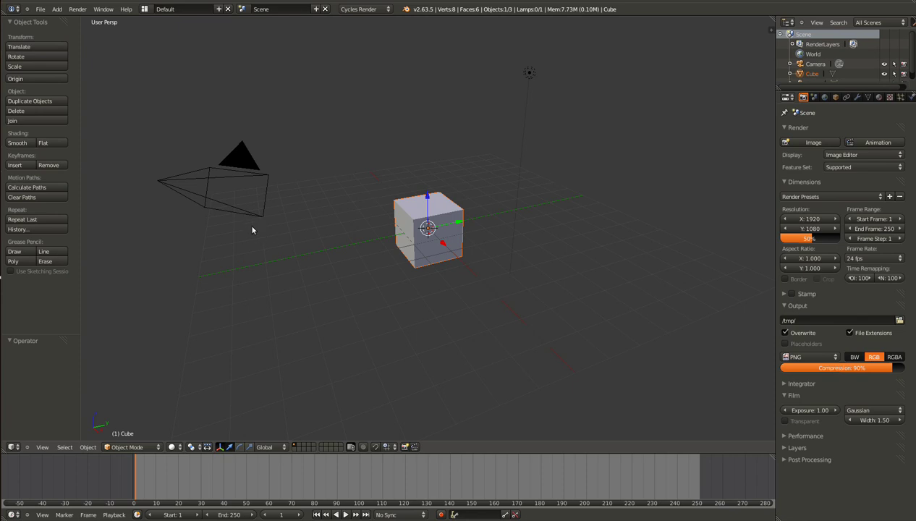
Enter Edit Mode on the cube, clear the selection and select only its top face.
key(Tab)
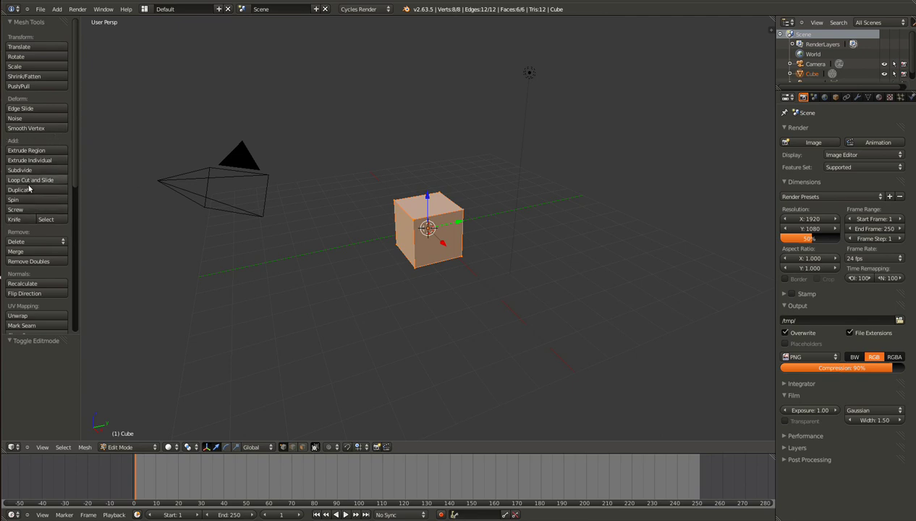
middle_drag(397, 239, 407, 256)
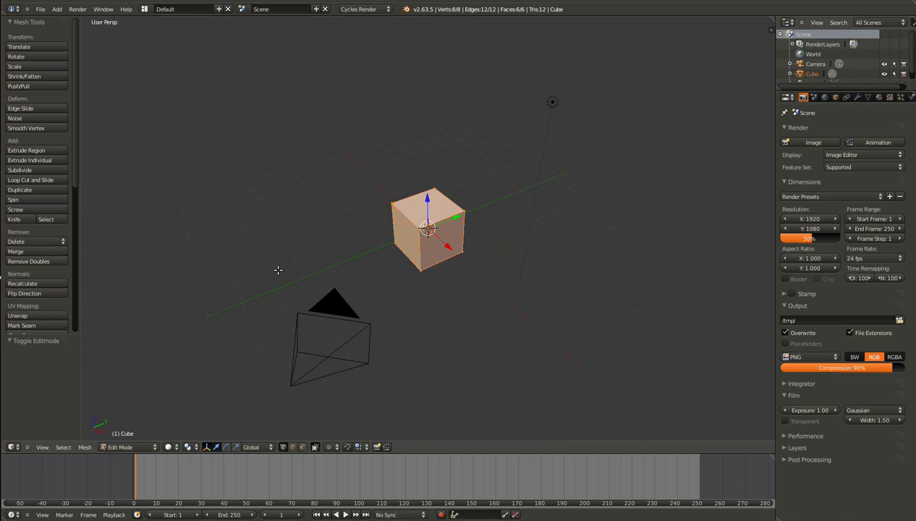
middle_drag(278, 269, 186, 212)
scroll(466, 259, up, 1)
key(a)
click(391, 200)
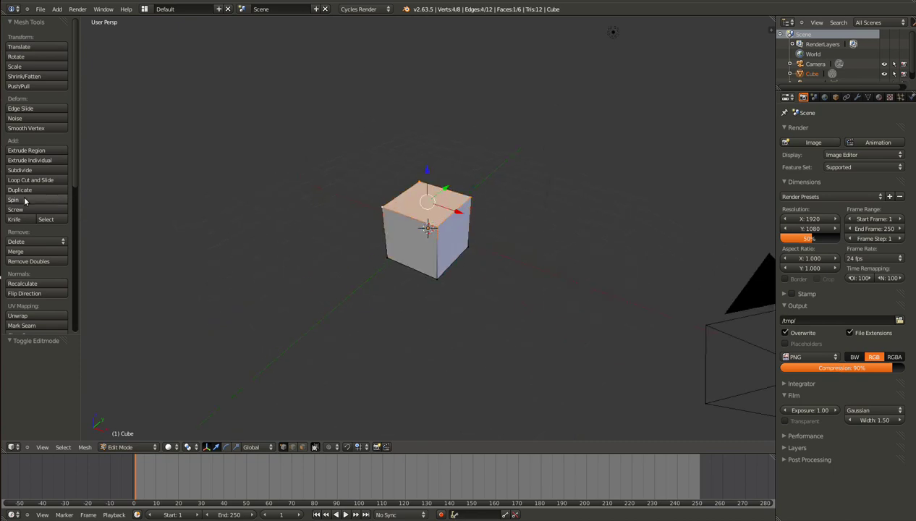
key(e)
right_click(468, 272)
key(ctrl+z)
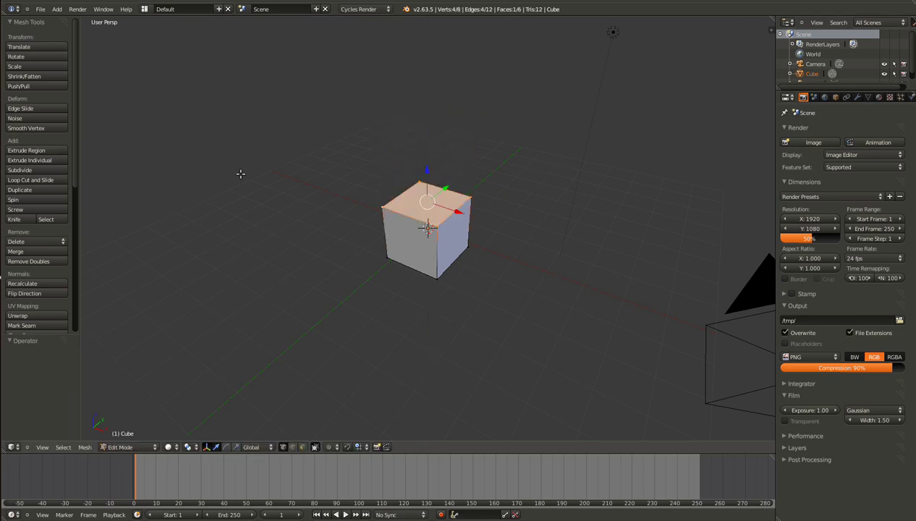
Extrude the cube's top face upward as a region by about 2.455 along Z.
click(28, 150)
click(398, 66)
middle_drag(425, 175, 423, 245)
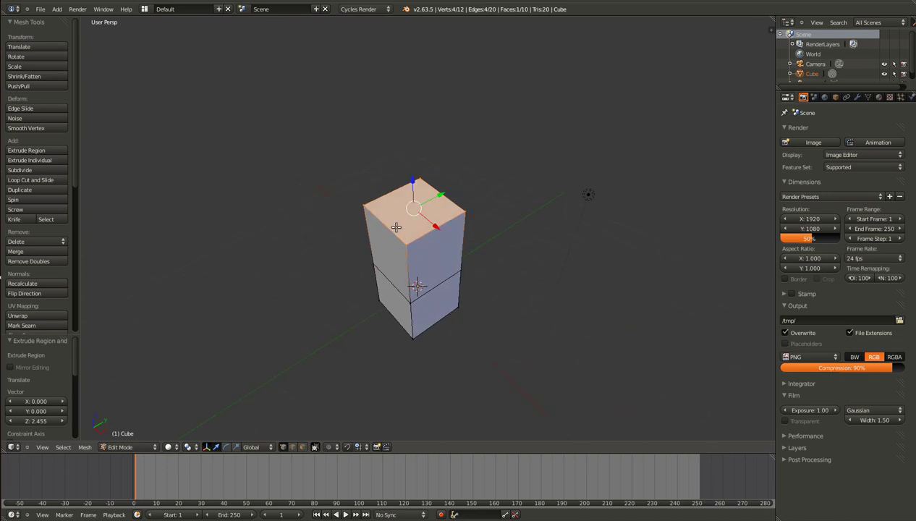
Delete the extruded top section's vertices and fill the cube's open top with a new face.
key(x)
click(397, 282)
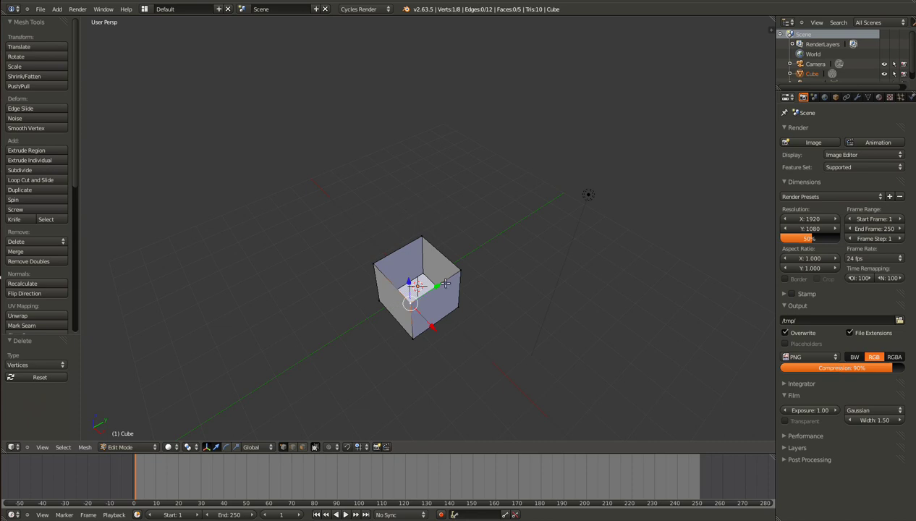
shift+right_click(427, 235)
shift+right_click(375, 259)
key(f)
key(a)
key(a)
key(a)
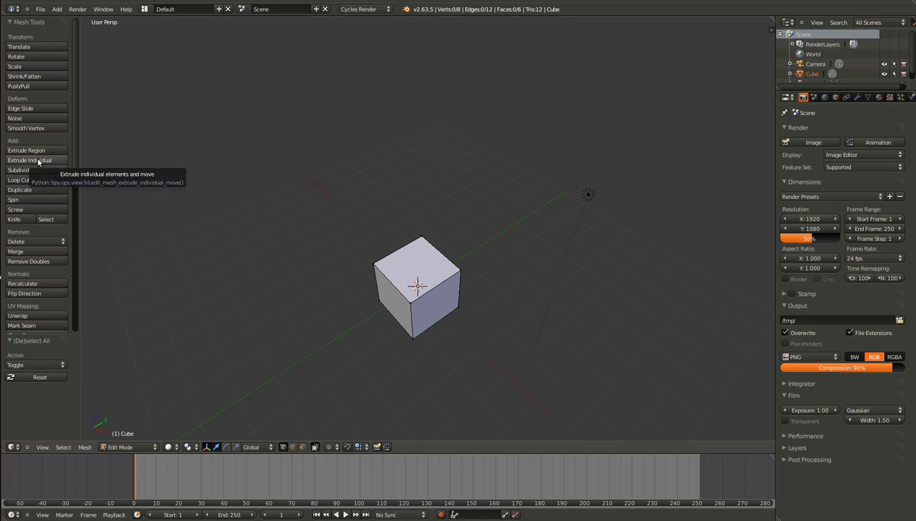
Switch to edge selection and select the four edges around the cube's top face.
click(294, 448)
right_click(427, 290)
shift+right_click(432, 242)
shift+right_click(395, 239)
shift+right_click(396, 281)
middle_drag(399, 284, 391, 300)
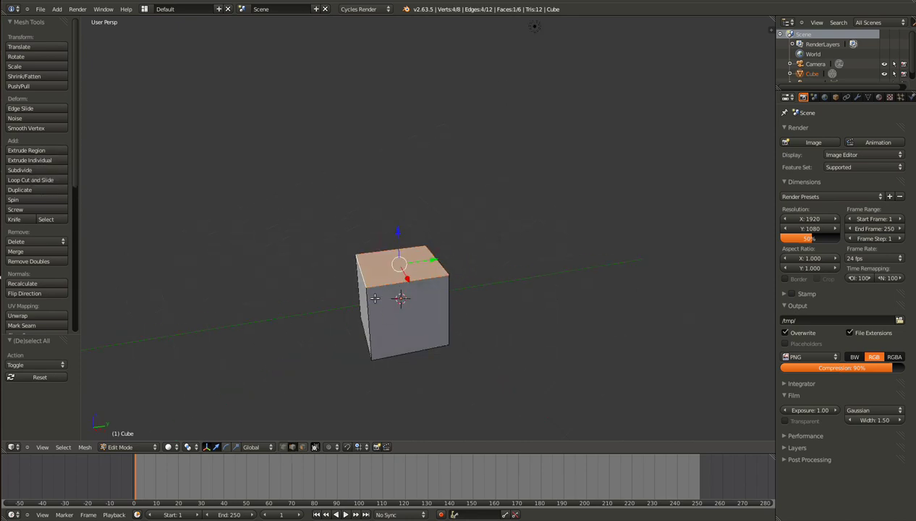
key(e)
click(378, 311)
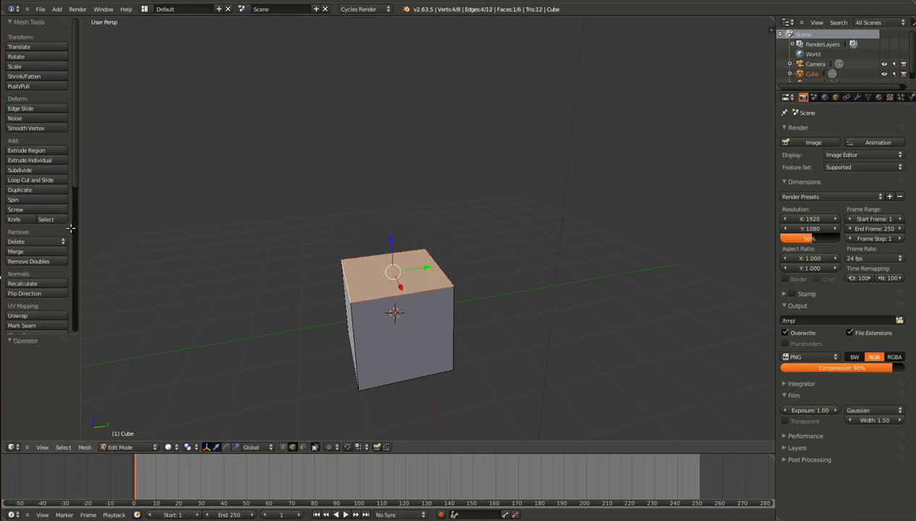
Extrude only the selected top edges individually upward by about 1.095 along Z.
click(29, 160)
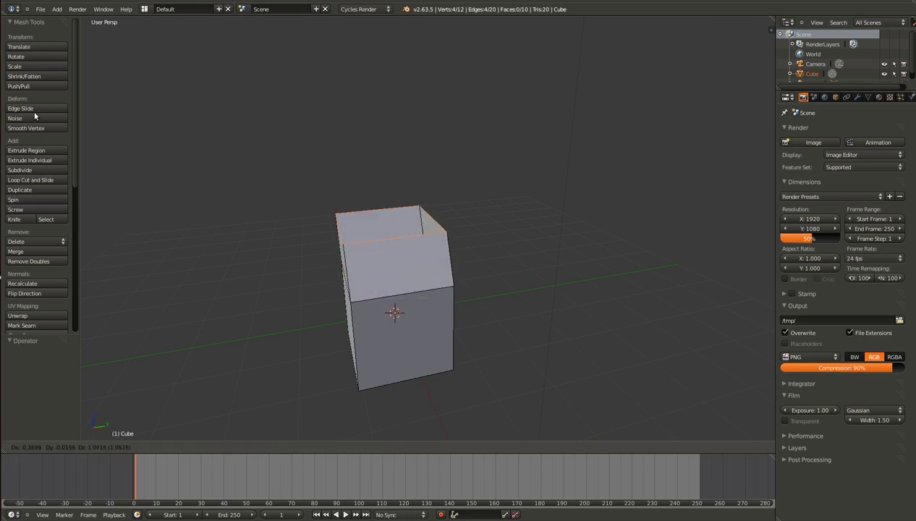
key(z)
click(39, 118)
middle_drag(268, 221, 387, 244)
scroll(451, 271, up, 3)
middle_drag(432, 287, 385, 297)
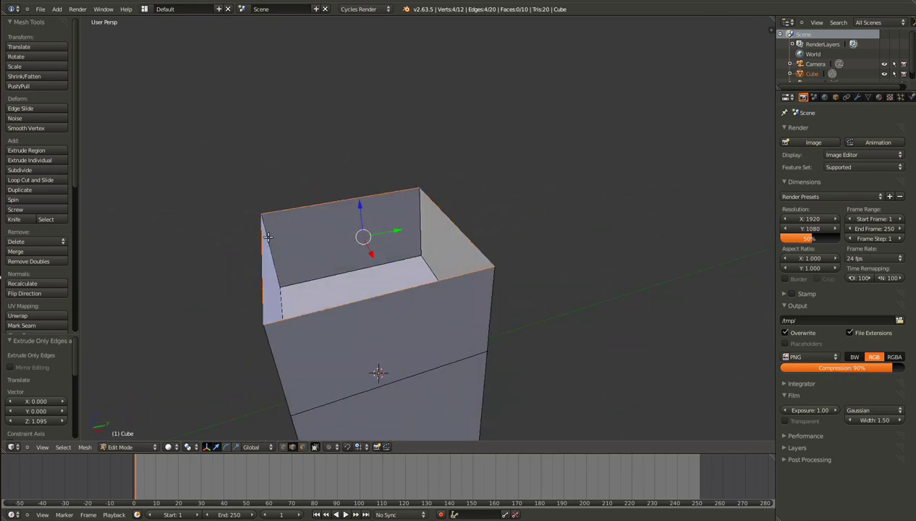
middle_drag(336, 282, 289, 243)
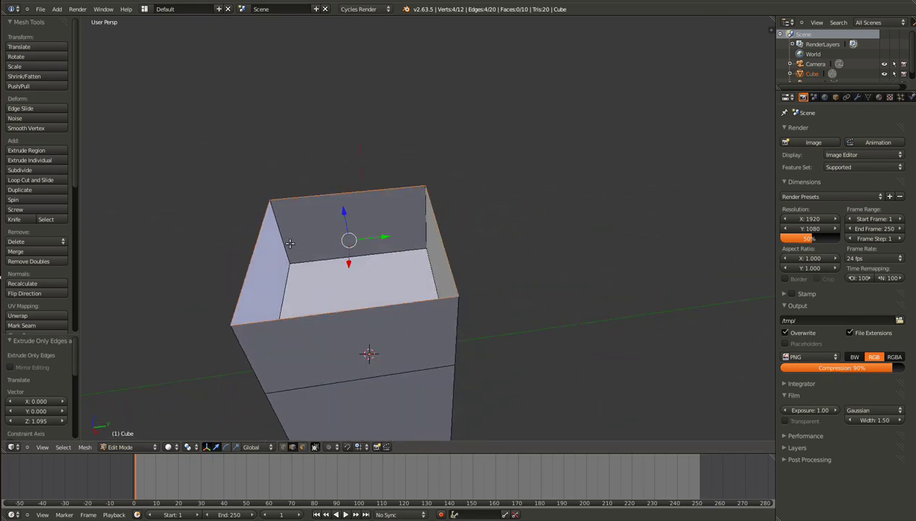
middle_drag(302, 397, 326, 339)
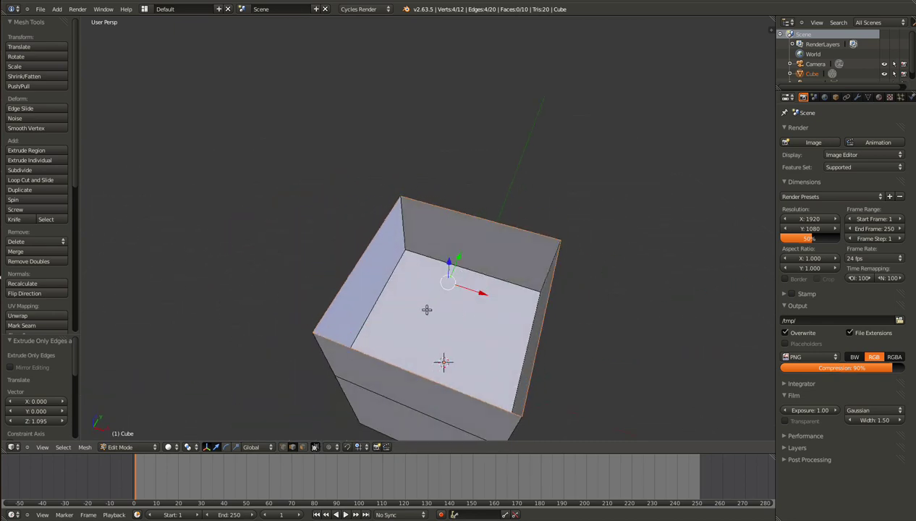
Switch to face selection, select the face inside the extruded walls and move it about -1.298 along Z.
click(302, 446)
click(405, 369)
middle_drag(405, 370, 393, 330)
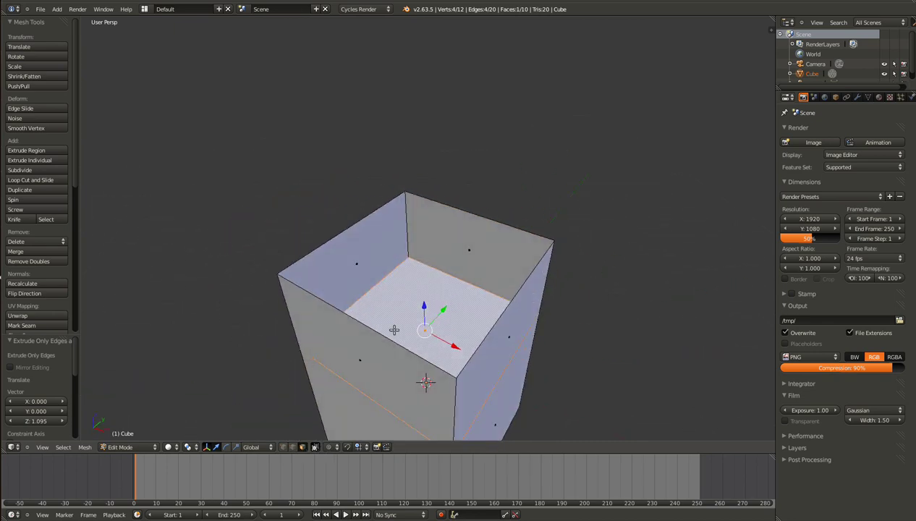
middle_drag(365, 290, 415, 267)
scroll(353, 265, down, 3)
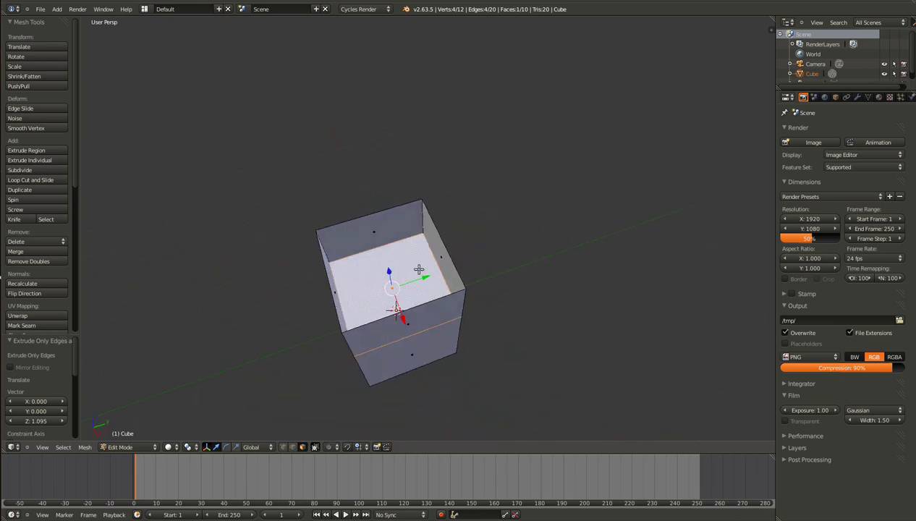
middle_drag(362, 308, 359, 282)
key(g)
key(z)
click(365, 326)
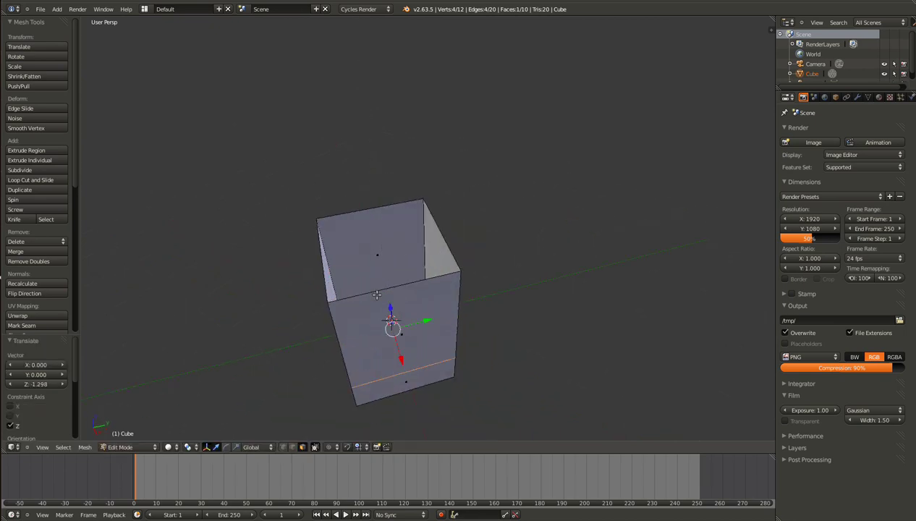
Move the inner face back up by about 1.342 along Z.
key(Tab)
middle_drag(372, 325, 298, 327)
key(Tab)
key(g)
key(z)
click(350, 260)
middle_drag(346, 282, 552, 230)
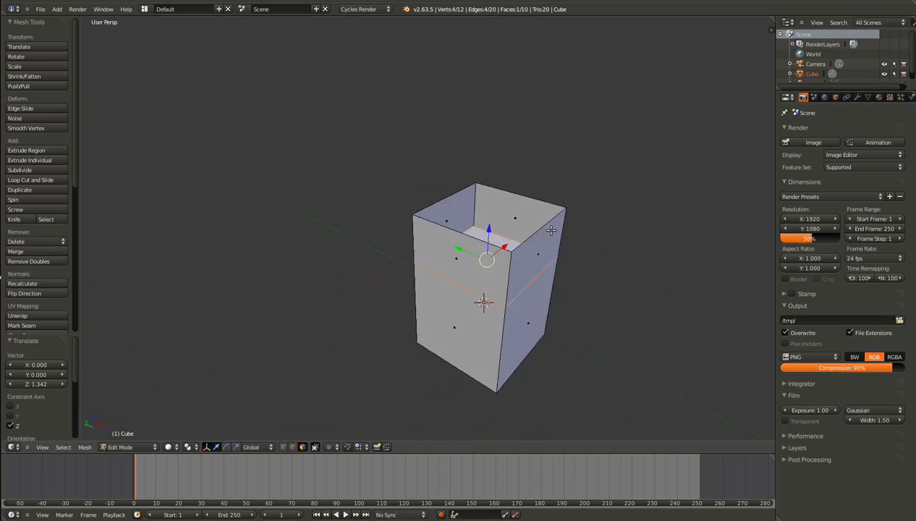
middle_drag(500, 267, 511, 284)
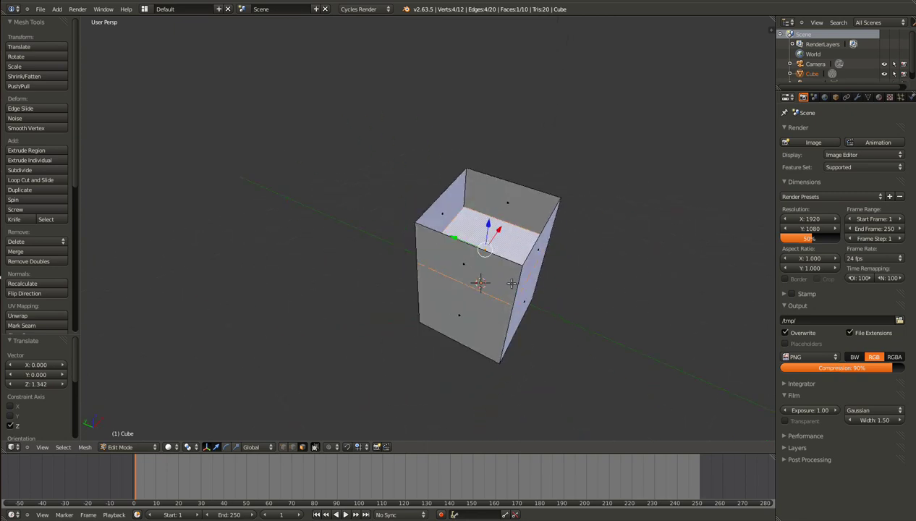
Return to Object Mode, delete the cube and add a plane to the scene.
key(Tab)
key(x)
click(432, 272)
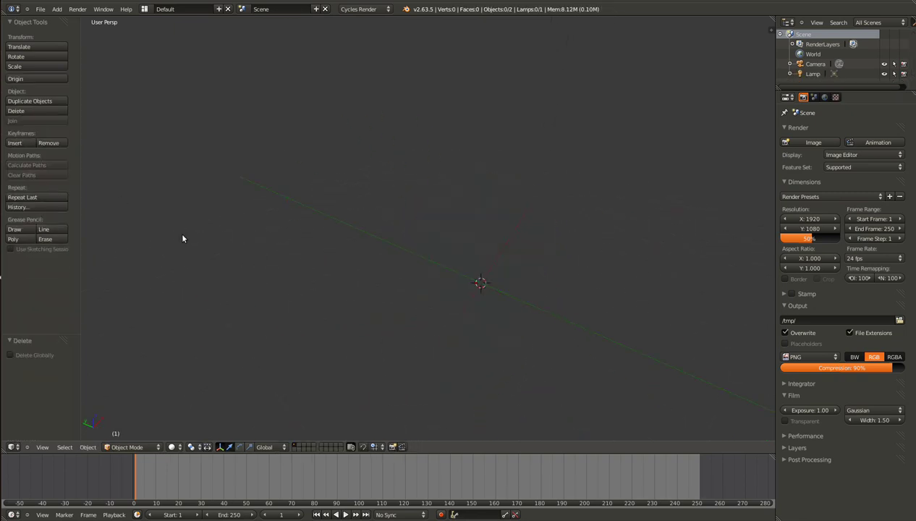
key(shift+a)
click(374, 263)
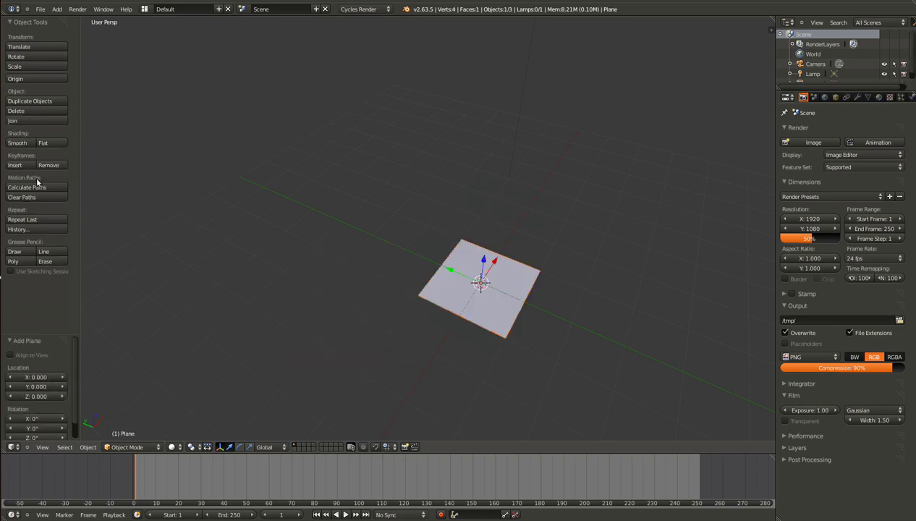
Enter Edit Mode on the plane and scale it up by a factor of about 1.996.
key(Tab)
middle_drag(368, 266, 455, 310)
key(KP_Decimal)
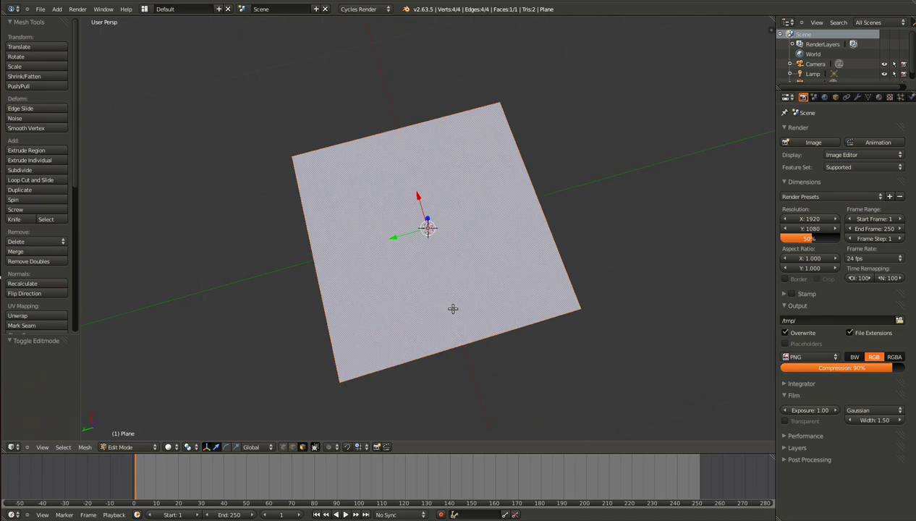
key(KP_1)
key(KP_8)
key(KP_8)
key(KP_8)
key(KP_8)
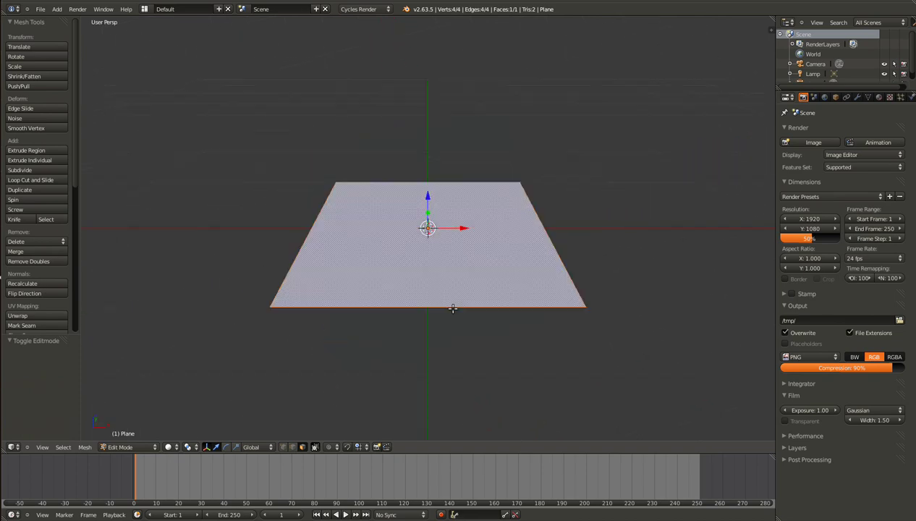
scroll(449, 308, down, 2)
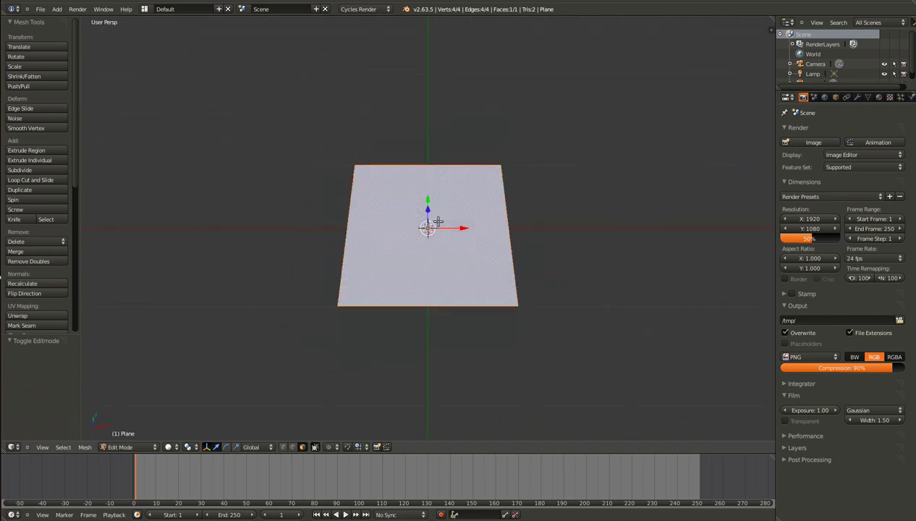
key(s)
click(651, 332)
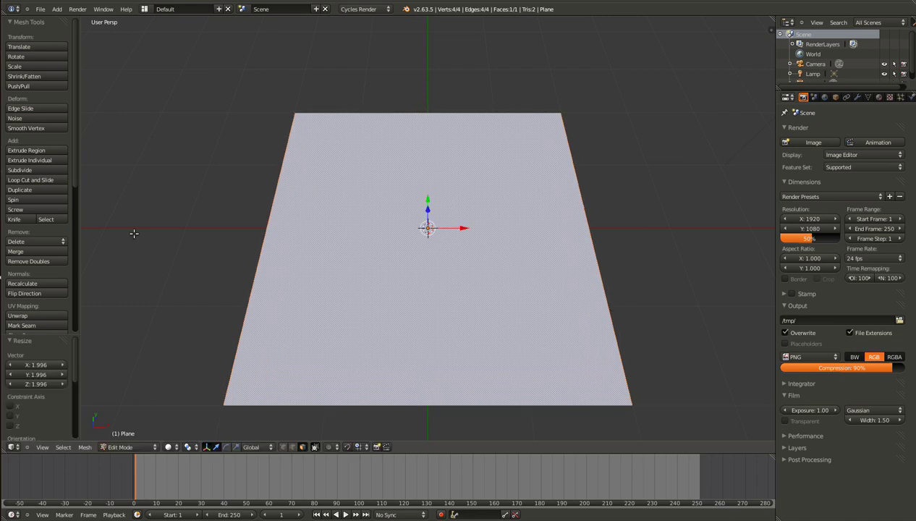
Subdivide the plane with the number of cuts set to 4.
click(51, 170)
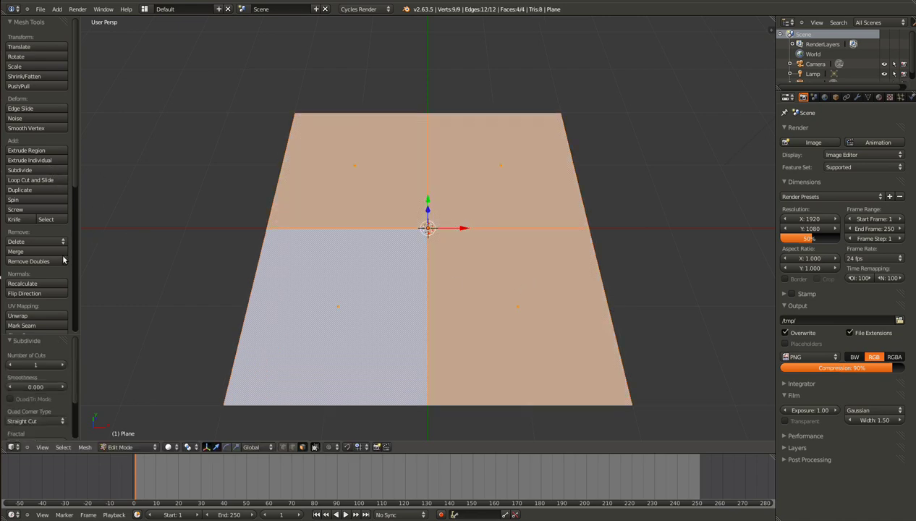
drag(50, 334, 41, 177)
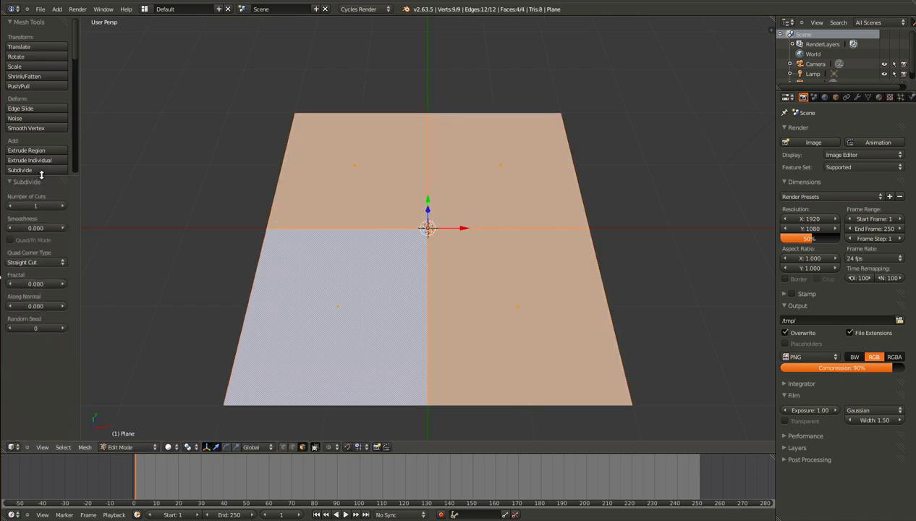
click(64, 206)
click(64, 206)
click(64, 206)
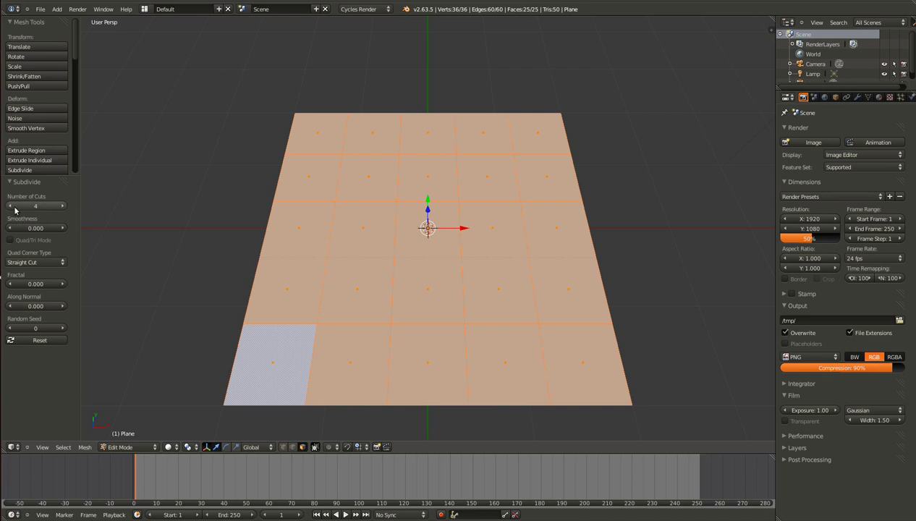
click(9, 206)
click(10, 206)
click(10, 206)
click(62, 206)
click(63, 206)
click(63, 207)
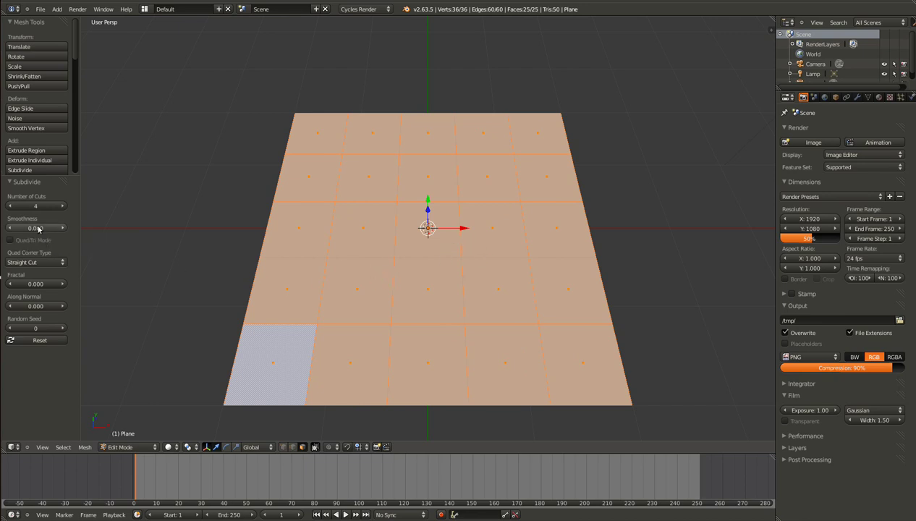
Try a Fractal value of about 0.376 on the subdivided plane and return it to 0.
mouse_move(343, 281)
middle_down()
mouse_move(272, 239)
mouse_move(311, 270)
mouse_move(348, 270)
mouse_move(343, 278)
middle_up()
key(KP_7)
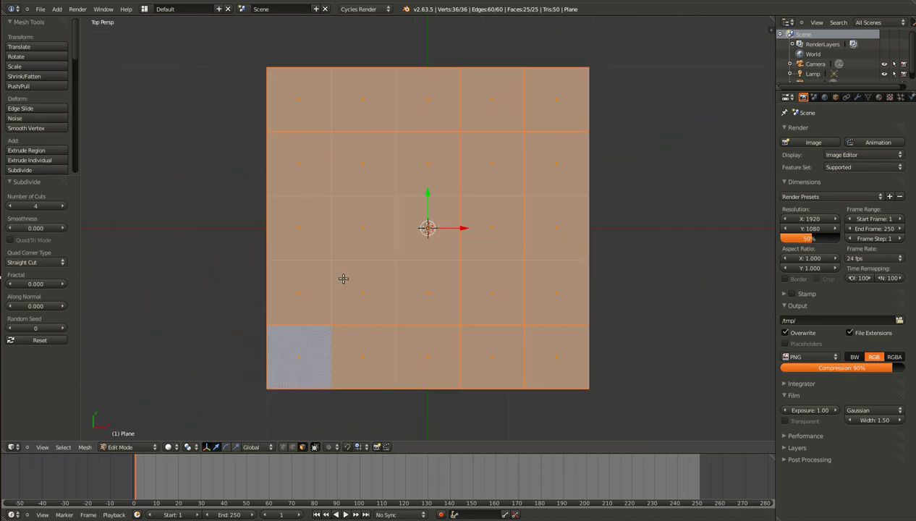
key(KP_2)
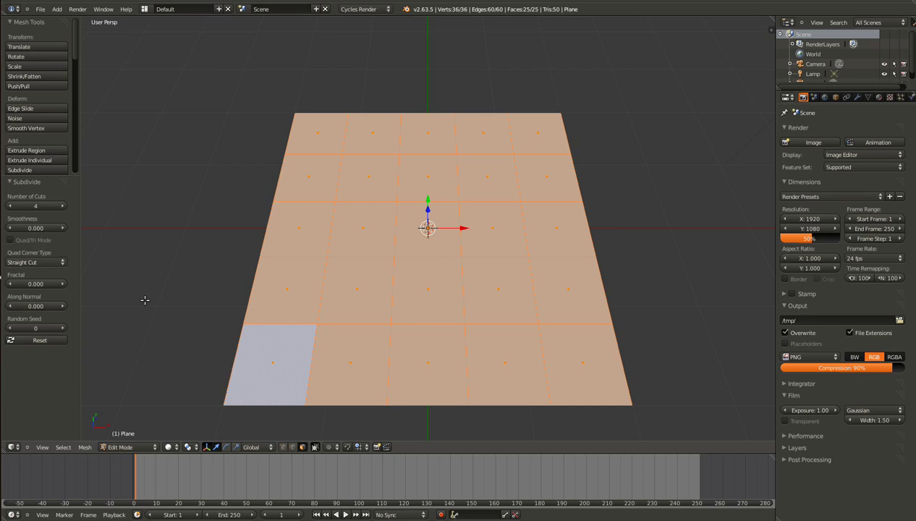
mouse_move(28, 282)
mouse_down()
mouse_move(41, 286)
mouse_move(33, 293)
mouse_up()
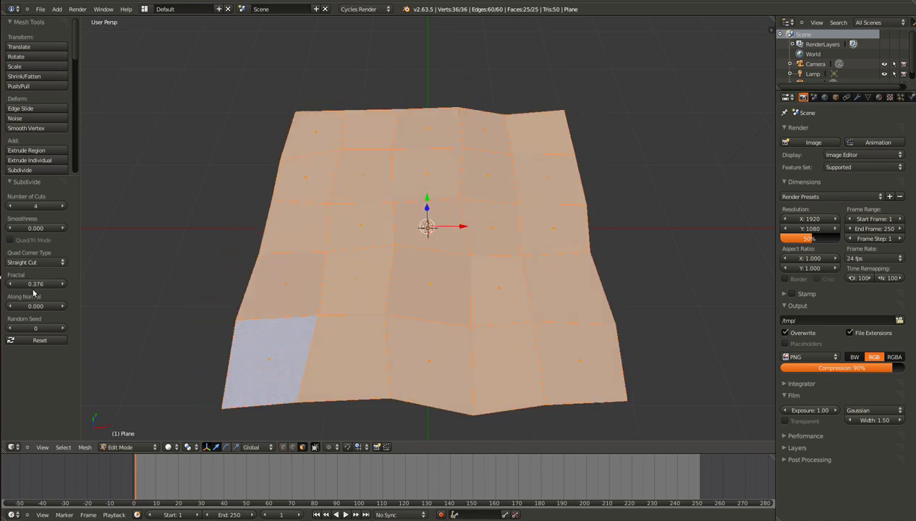
middle_drag(246, 316, 238, 262)
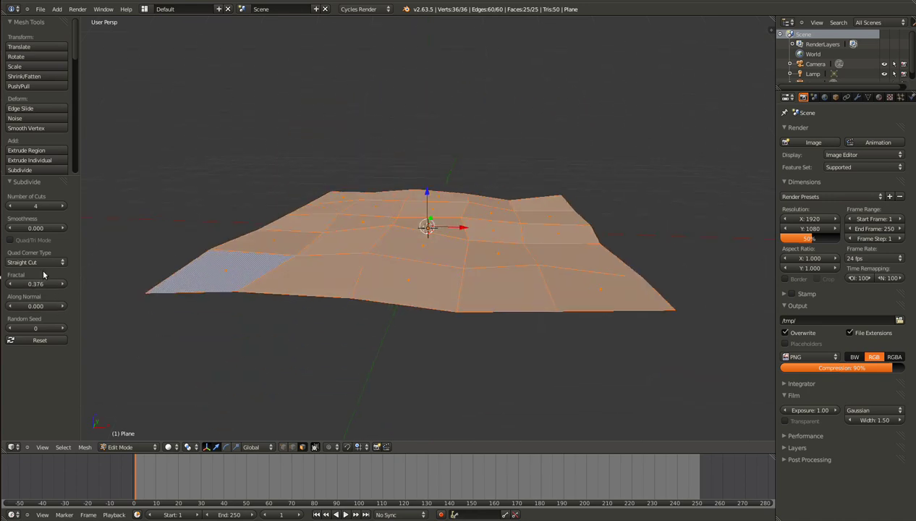
mouse_move(38, 281)
mouse_down()
mouse_move(46, 294)
mouse_move(174, 300)
mouse_move(7, 297)
mouse_move(44, 285)
mouse_up()
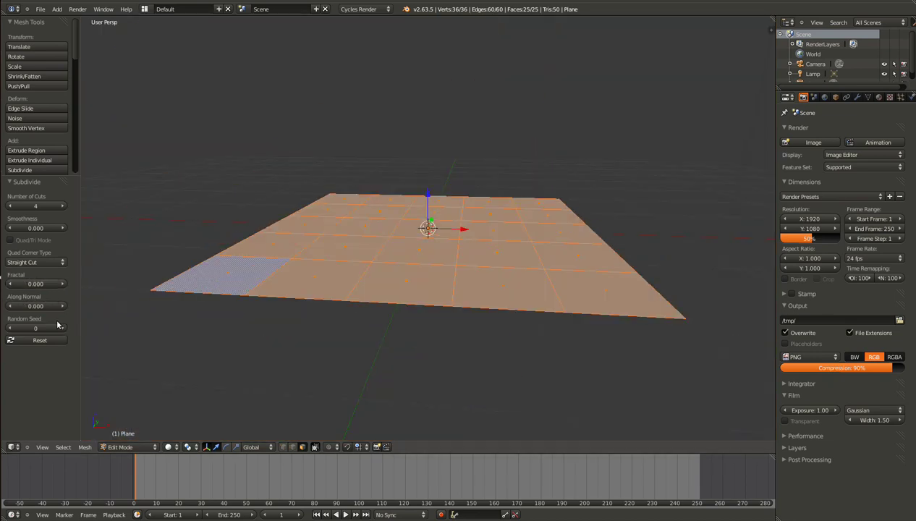
Set the subdivision's Fractal to about 0.646 and its Random Seed to 8.
click(62, 283)
click(63, 328)
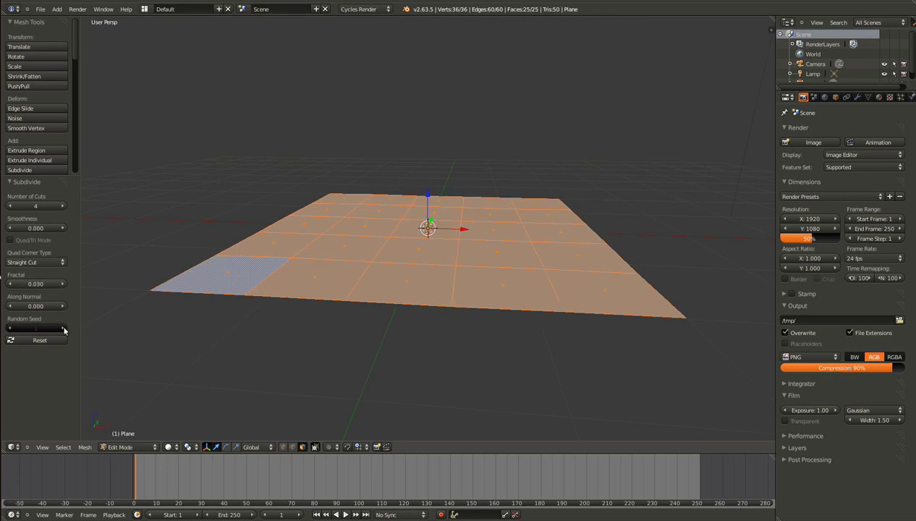
drag(56, 286, 60, 326)
click(60, 327)
click(60, 327)
click(61, 327)
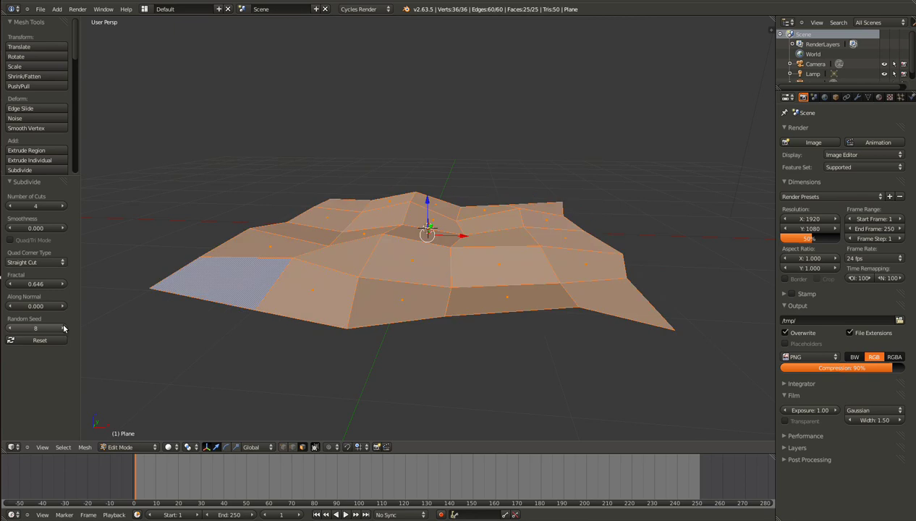
Leave Edit Mode and delete the fractal-subdivided plane from the scene.
click(61, 327)
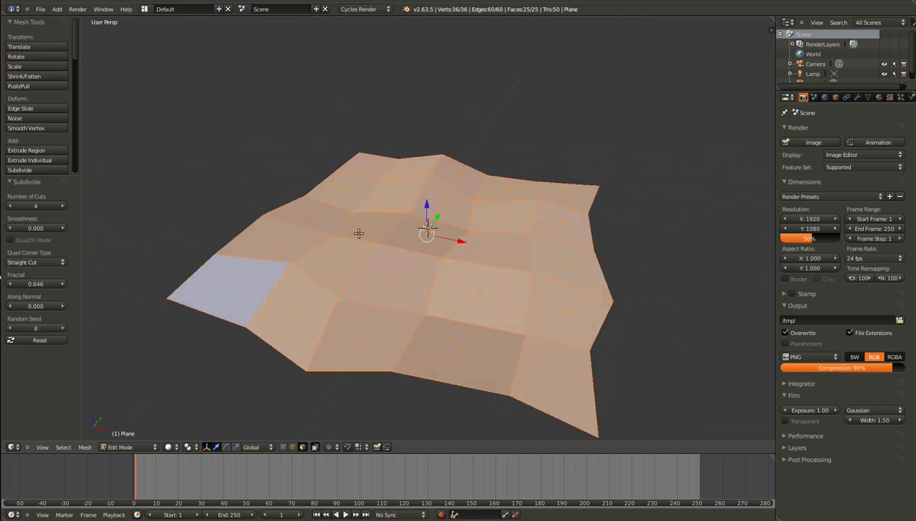
middle_drag(308, 320, 339, 336)
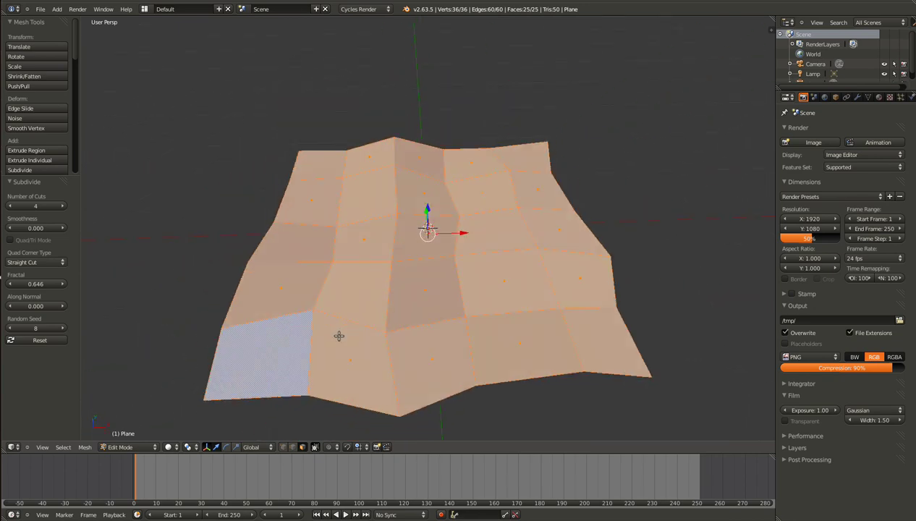
scroll(37, 152, down, 3)
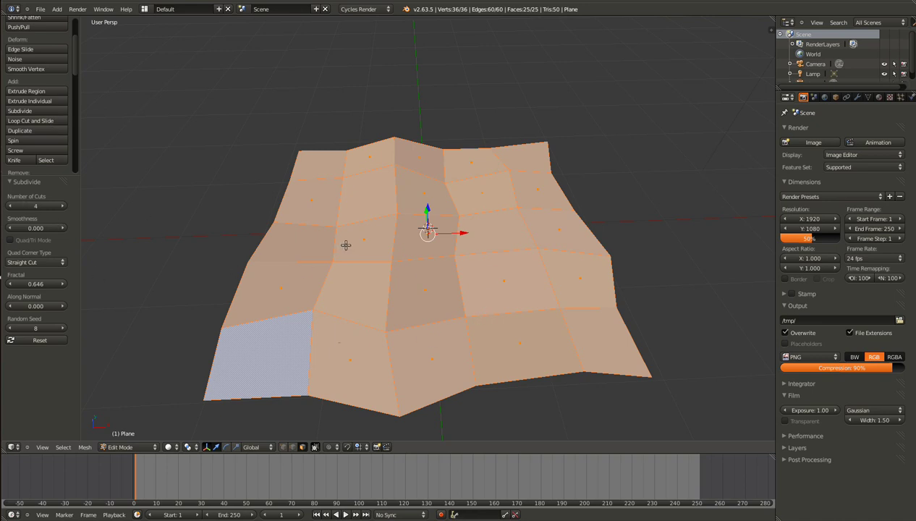
key(x)
key(Tab)
middle_drag(476, 279, 410, 253)
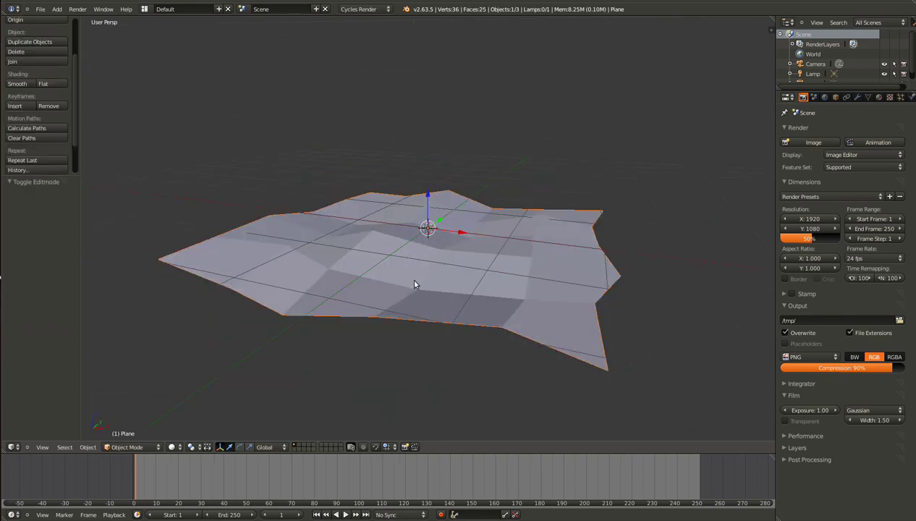
key(x)
key(Return)
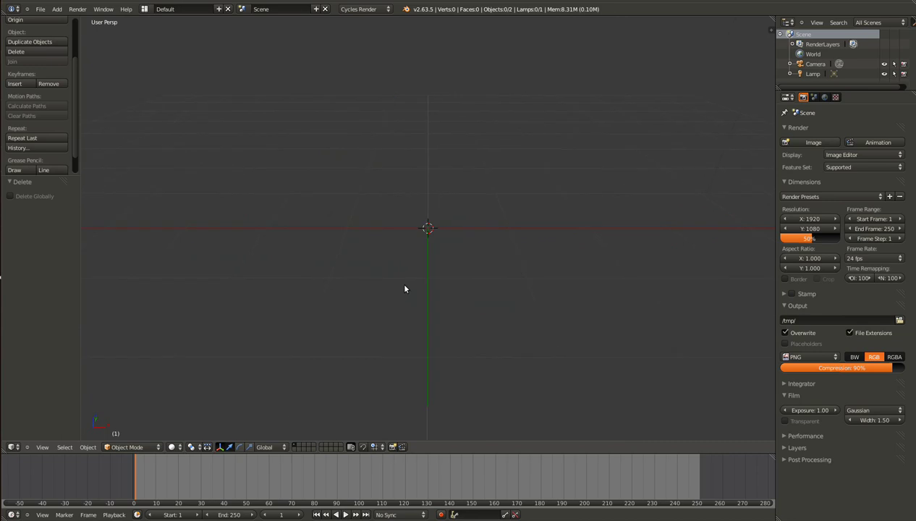
Add a new plane at the 3D cursor and scale it up by a factor of about 1.997.
key(shift+a)
mouse_move(404, 282)
click(441, 282)
key(s)
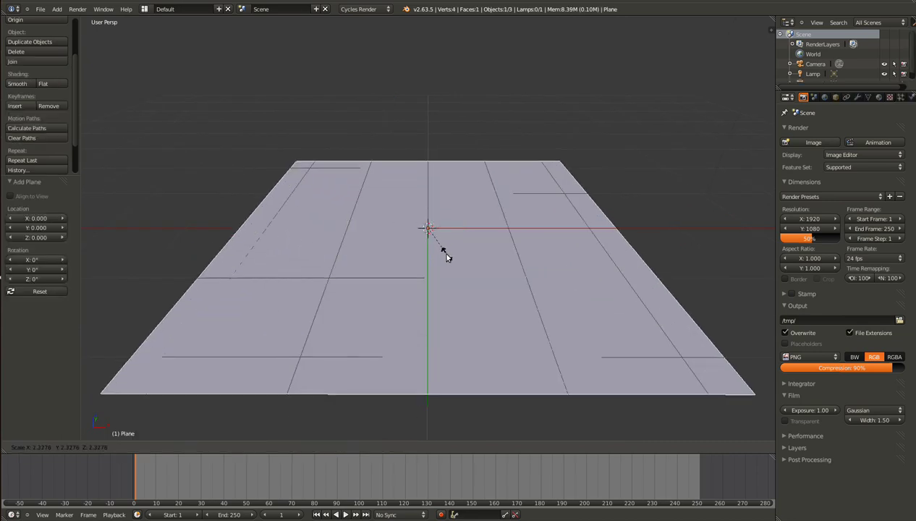
click(441, 256)
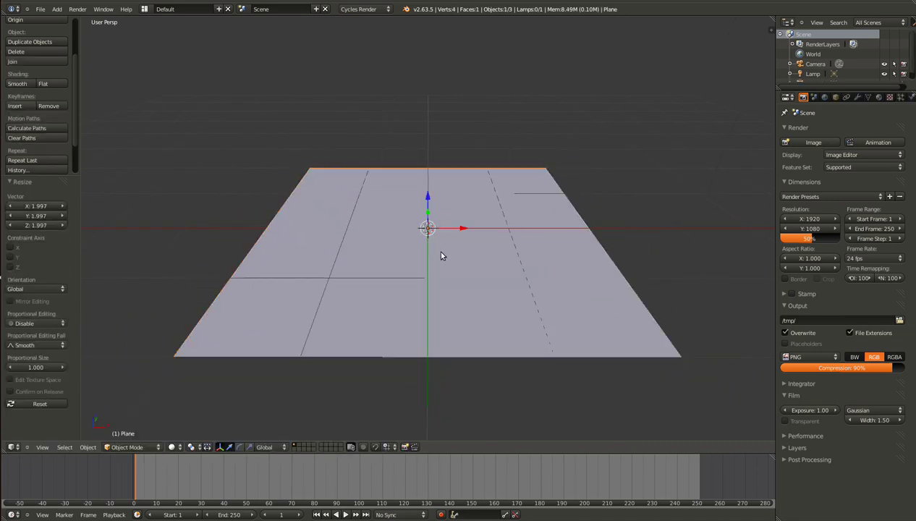
Enter Edit Mode on the plane and add a centred loop cut running front to back with Loop Cut and Slide.
key(Tab)
key(a)
key(a)
click(43, 121)
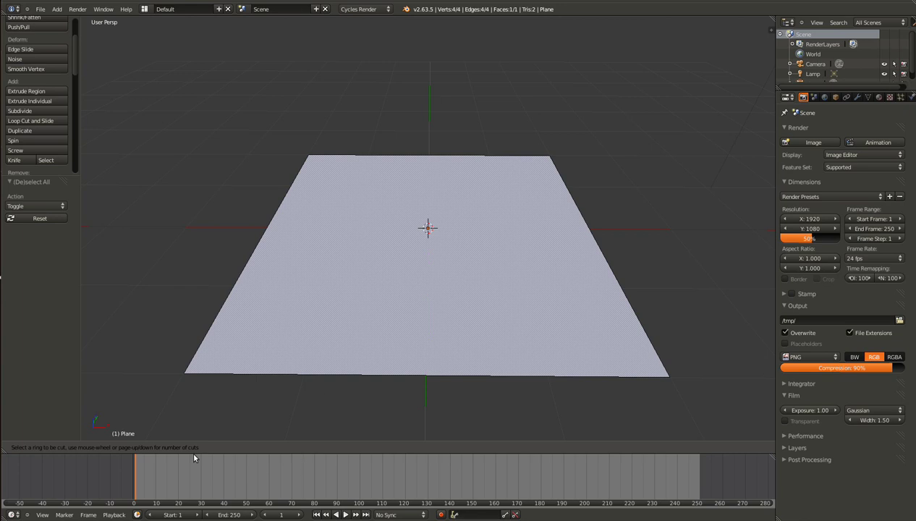
key(Escape)
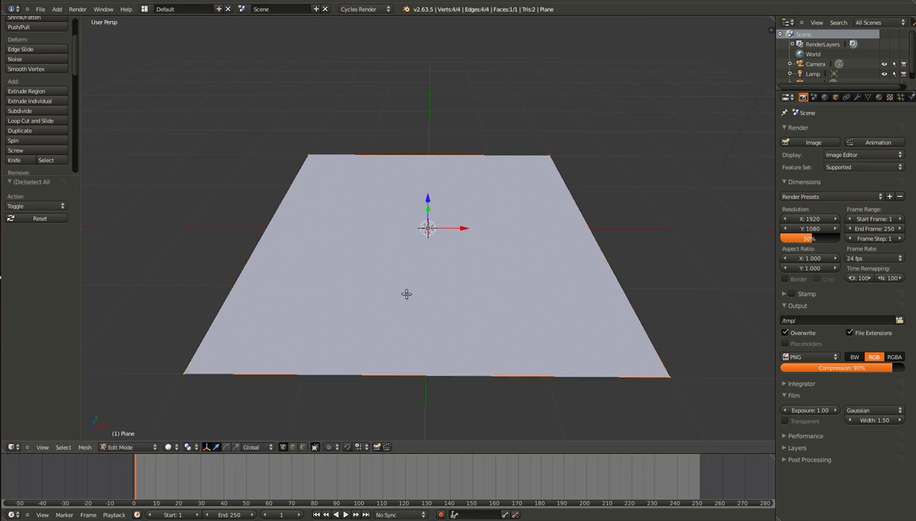
click(28, 119)
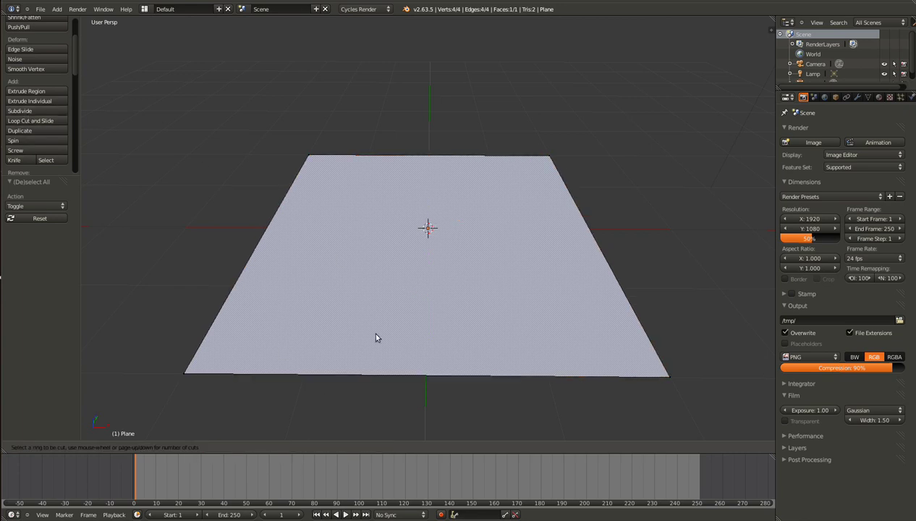
click(424, 382)
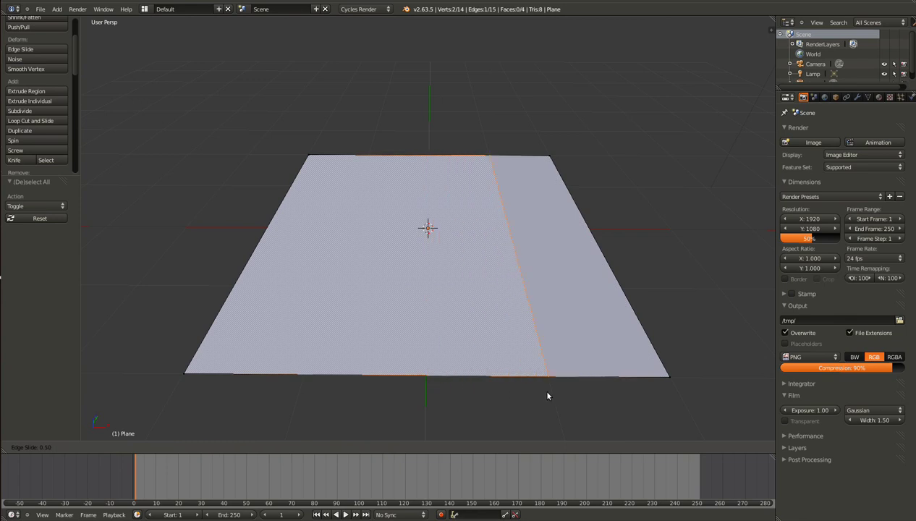
click(426, 370)
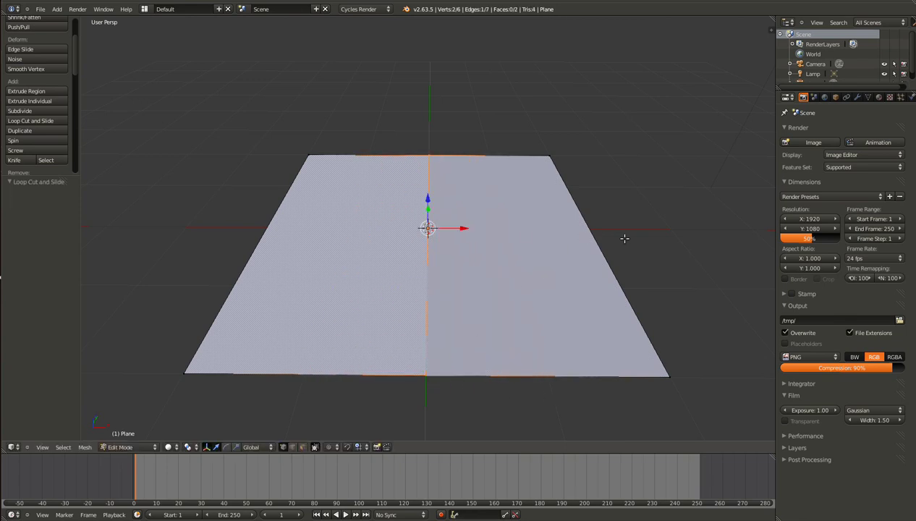
Add a second loop cut crossing the plane from side to side through its centre.
key(ctrl+r)
click(592, 230)
click(608, 235)
key(ctrl+r)
key(Escape)
key(ctrl+r)
key(Escape)
click(21, 131)
key(ctrl+z)
click(36, 121)
key(Escape)
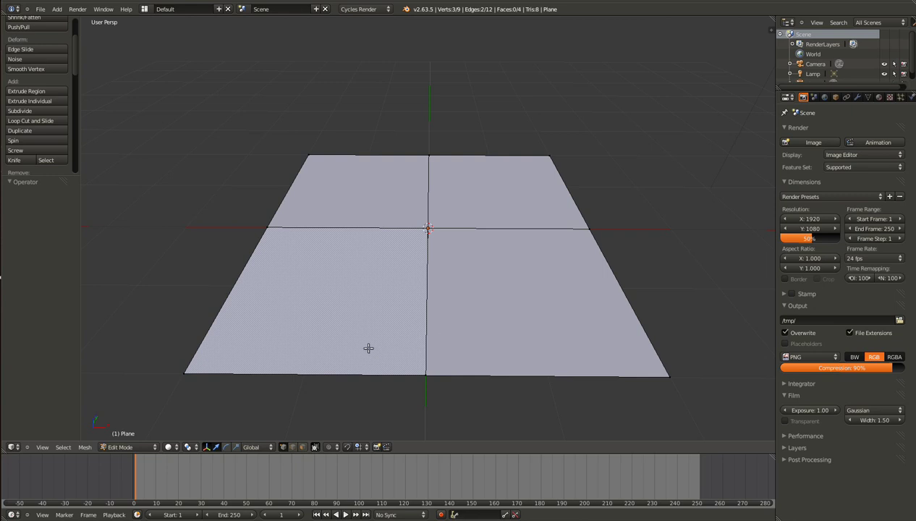
Try duplicating the plane's front-left face from its four selected vertices, and undo the duplicate.
right_click(428, 230)
shift+right_click(420, 365)
shift+right_click(174, 375)
shift+right_click(257, 228)
scroll(248, 282, down, 1)
shift+middle_drag(159, 214, 190, 214)
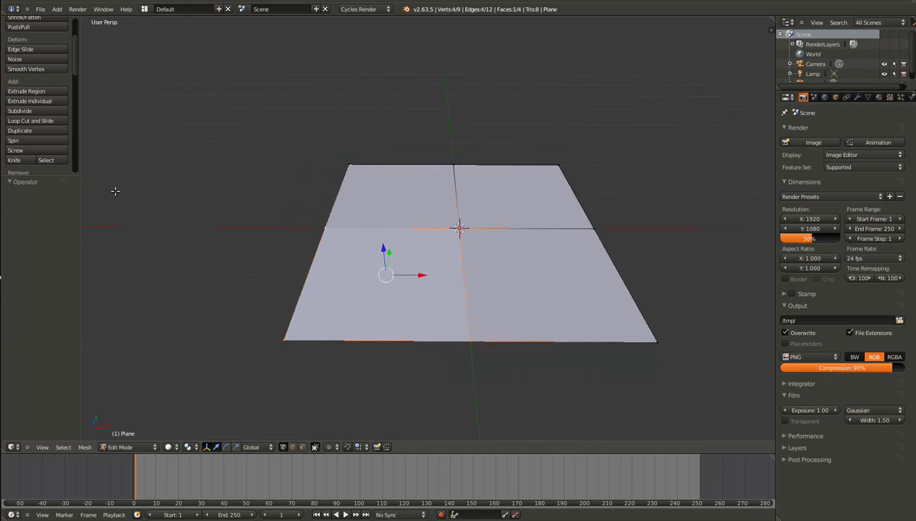
click(26, 131)
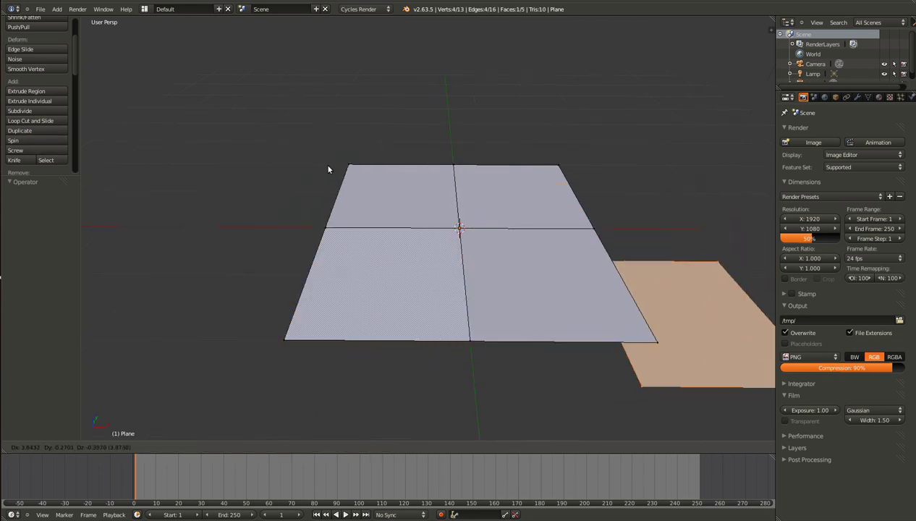
right_click(263, 170)
key(ctrl+z)
Try duplicating the plane's front-right face in place from its four vertices, and undo the duplicate.
key(a)
right_click(458, 228)
shift+right_click(474, 337)
shift+right_click(573, 227)
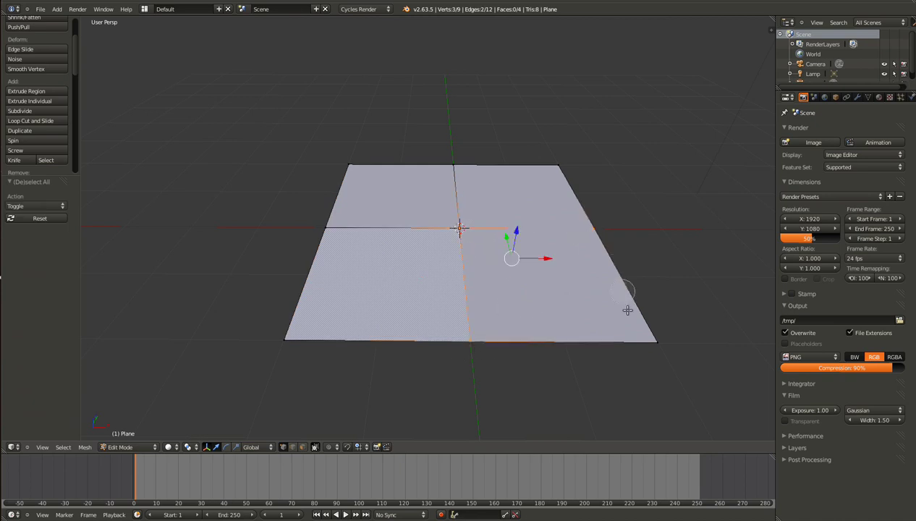
key(x)
key(Escape)
shift+right_click(656, 346)
key(shift+d)
right_click(475, 224)
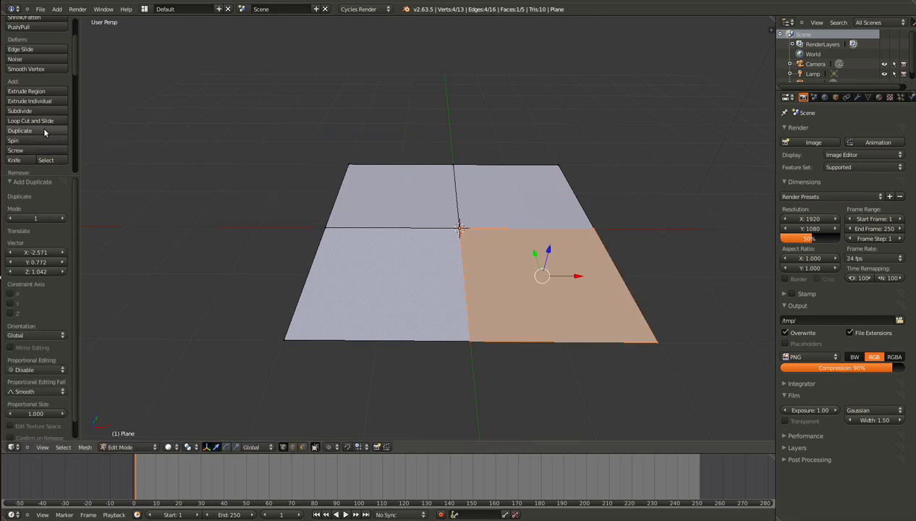
key(ctrl+z)
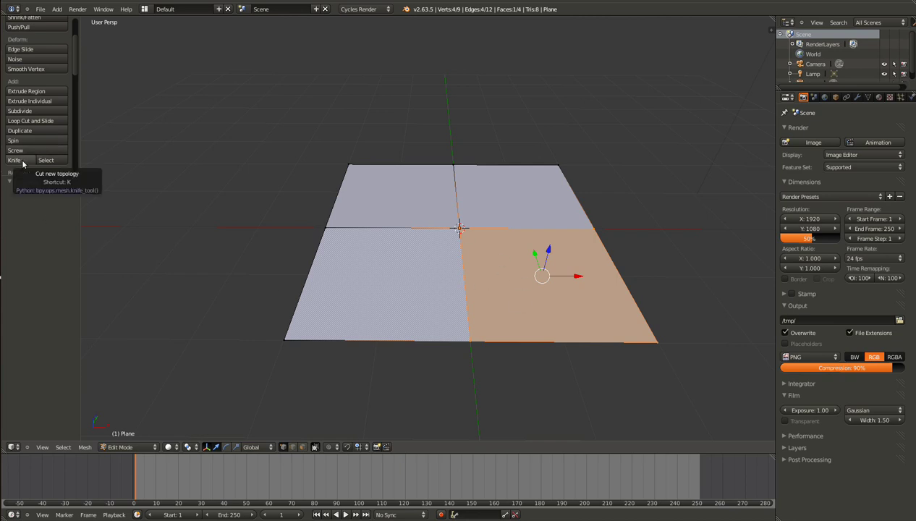
Show the plane in top view and deselect all of its vertices.
middle_drag(357, 306, 355, 346)
key(KP_7)
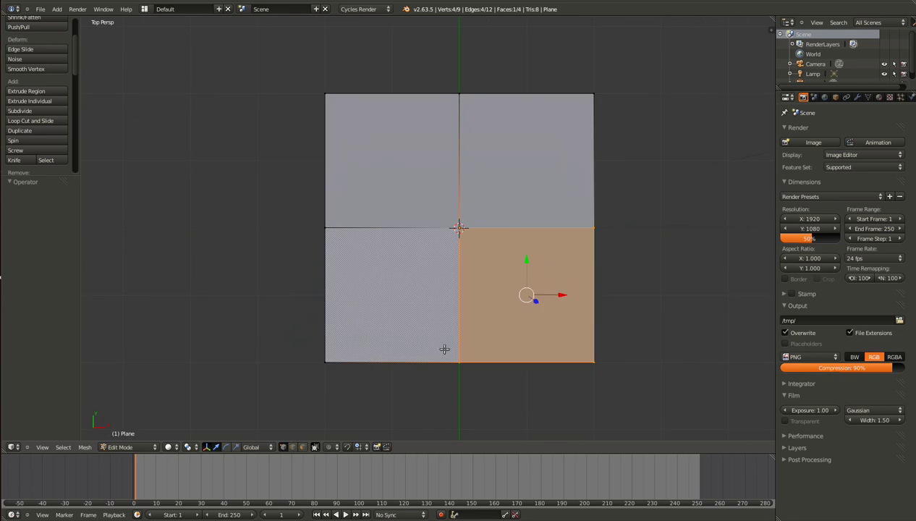
key(a)
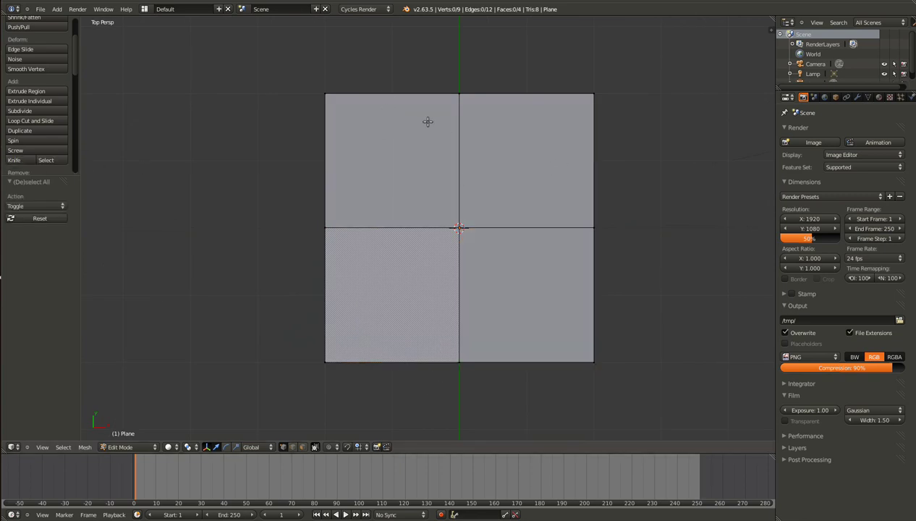
key(ctrl+r)
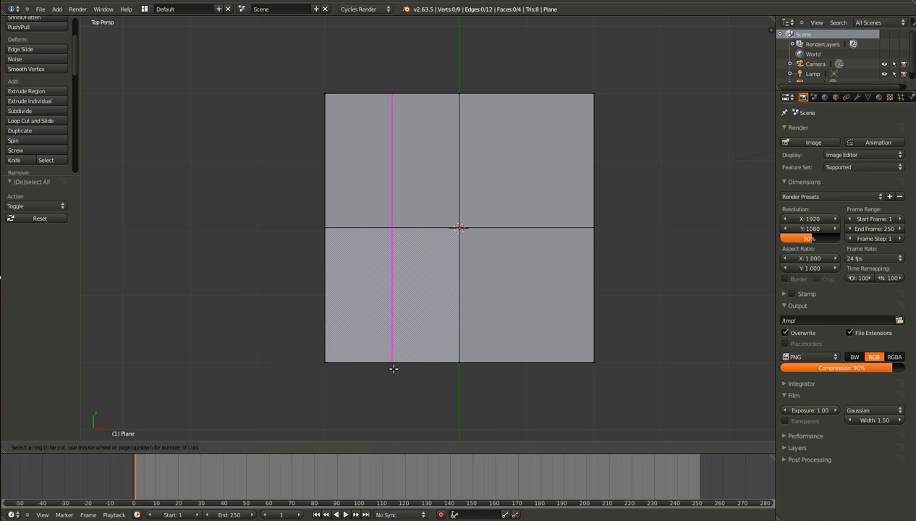
scroll(499, 354, down, 1)
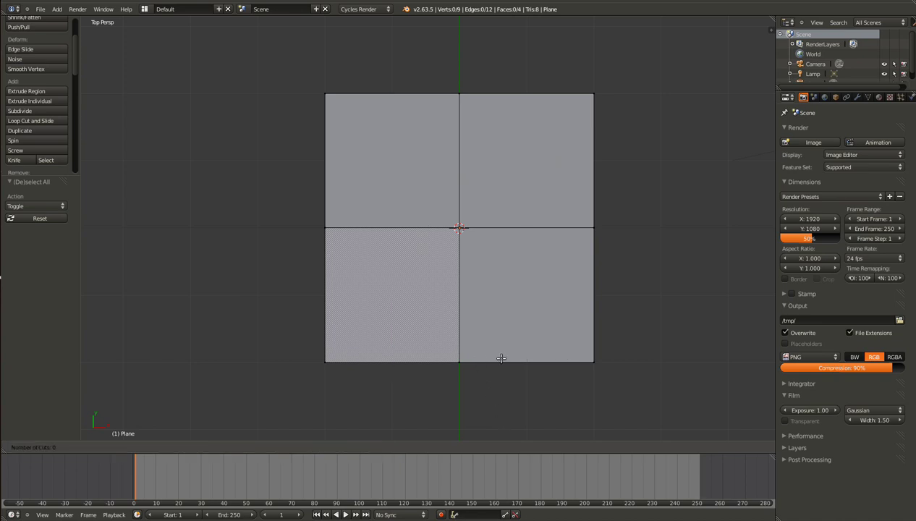
key(Escape)
Try a freehand Knife cut starting at the middle of the upper-left face's outer edge and running past the plane's lower edge.
click(16, 160)
click(393, 92)
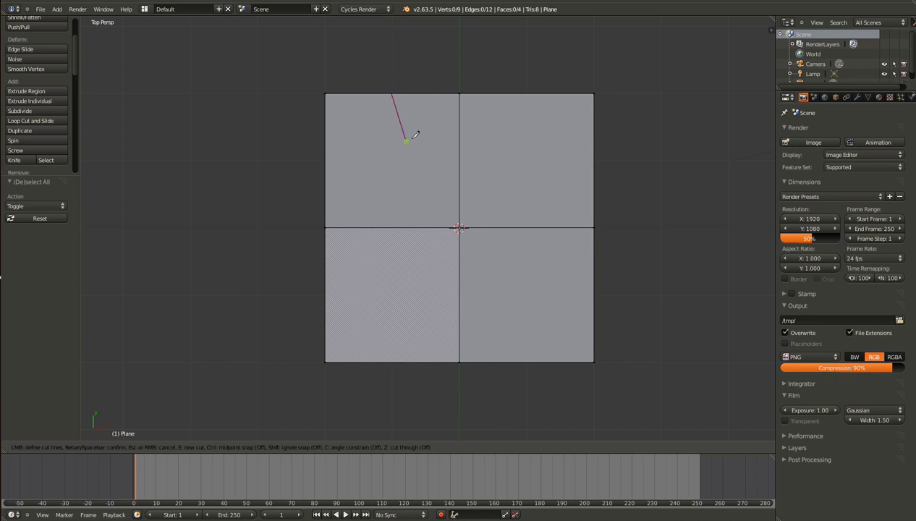
click(393, 292)
click(565, 329)
click(393, 378)
key(Escape)
scroll(395, 311, down, 3)
scroll(396, 321, up, 3)
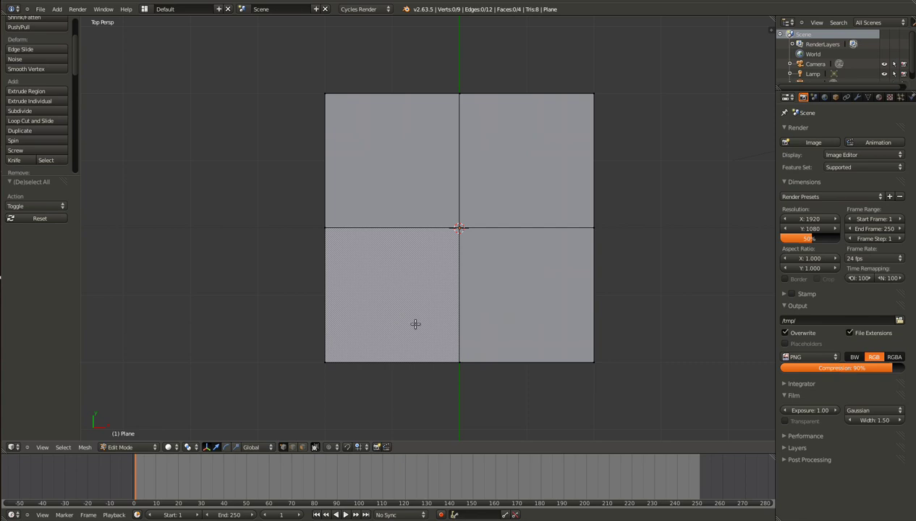
Try the Knife tool on the plane, including a vertical angle-constrained cut line started outside its left edge.
click(24, 158)
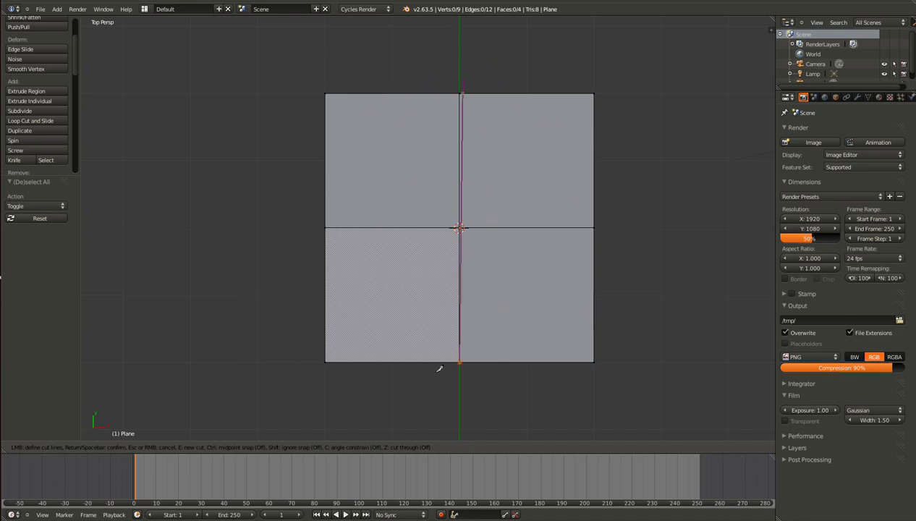
key(Escape)
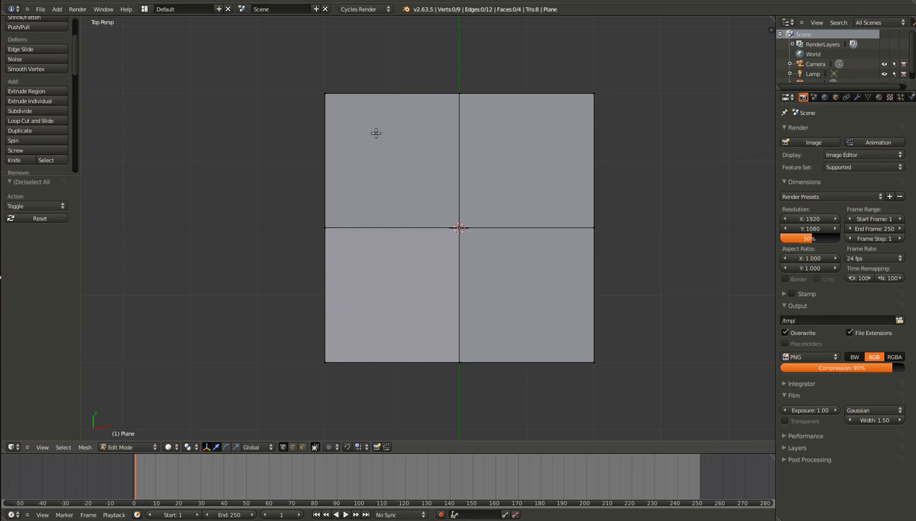
key(k)
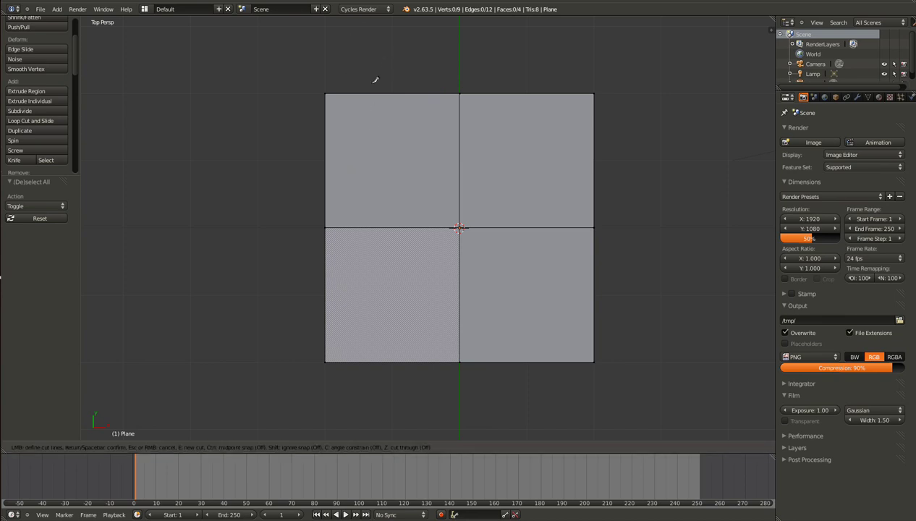
click(256, 74)
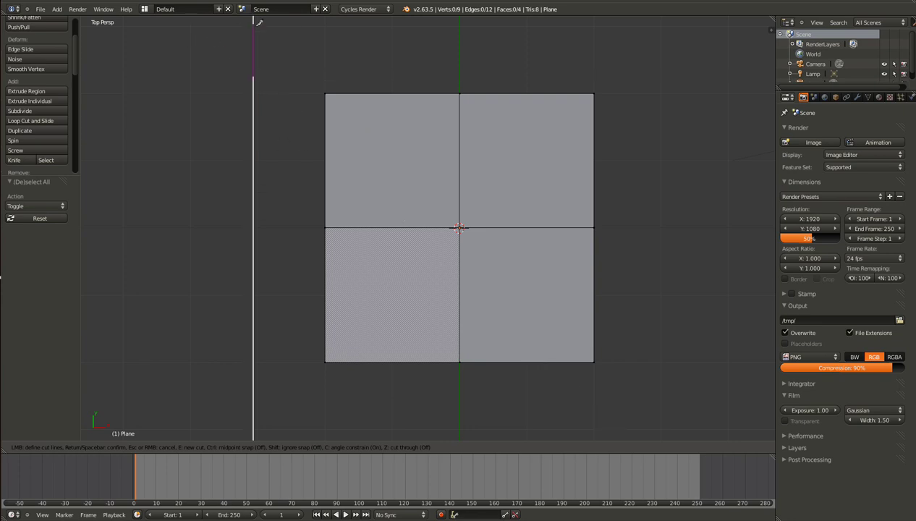
key(Escape)
scroll(331, 159, down, 3)
scroll(349, 171, up, 3)
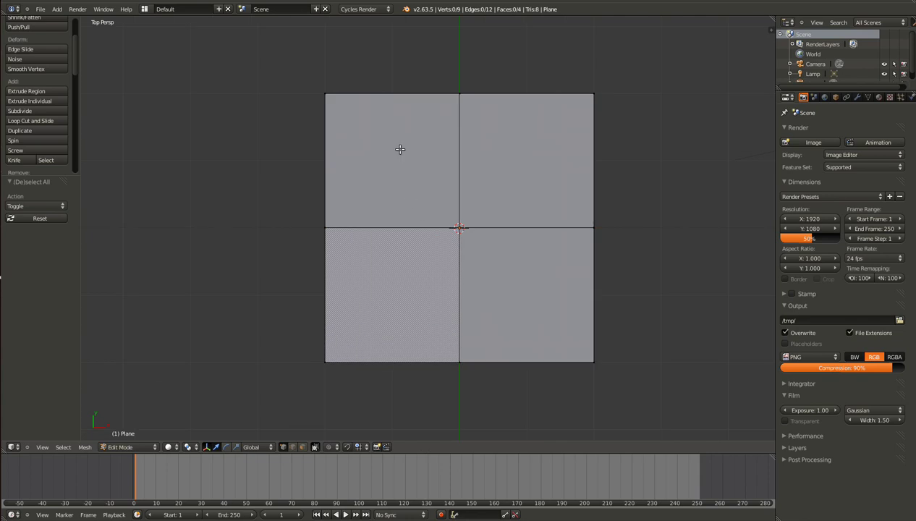
Knife-cut with angle constraint from the upper-left face's top edge straight down, diagonally inward and horizontally to the plane's right edge.
key(k)
click(392, 92)
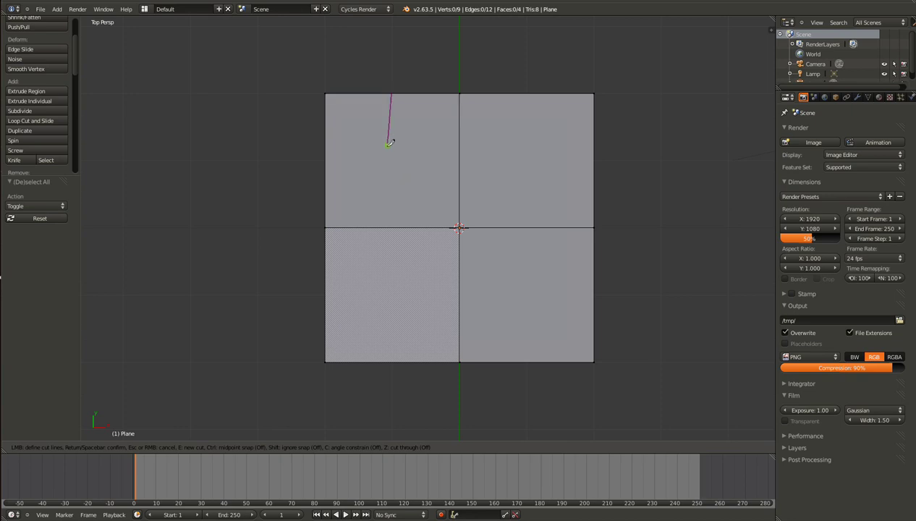
key(c)
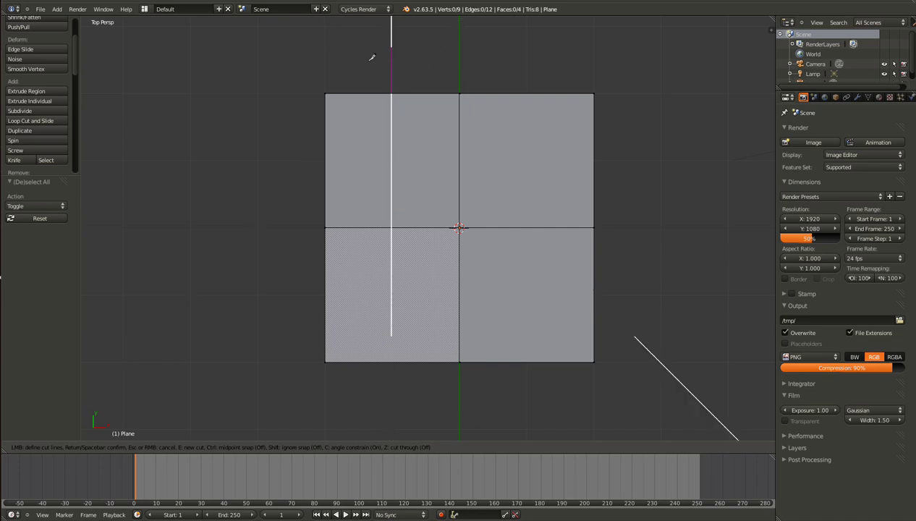
click(392, 152)
click(419, 182)
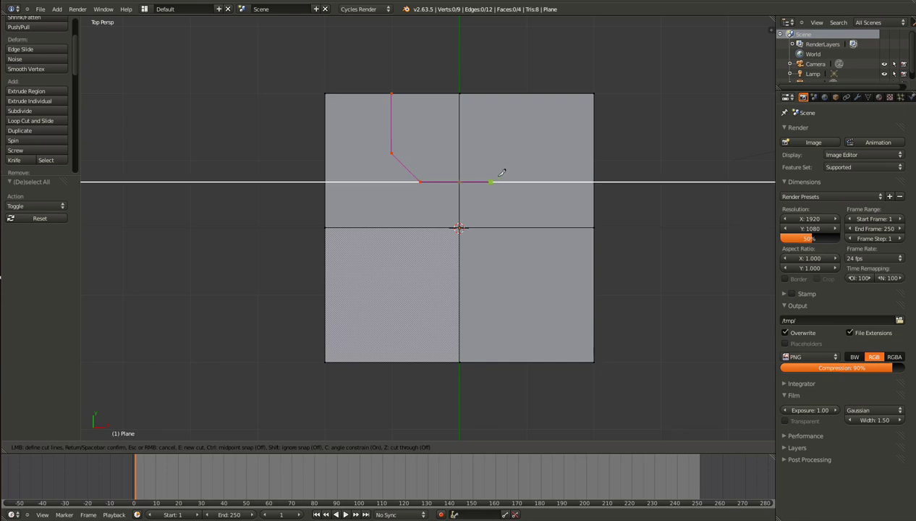
click(593, 181)
key(Return)
Try moving the newly cut edges along the global Z axis, and cancel the move.
middle_drag(507, 204, 493, 226)
key(g)
key(z)
right_click(530, 280)
middle_drag(531, 253, 495, 247)
key(g)
key(z)
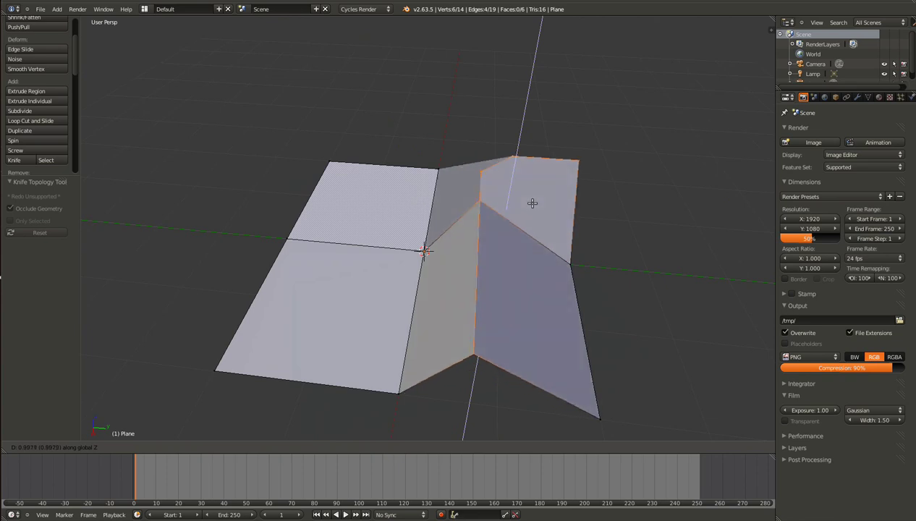
key(Escape)
In top view, add a centred vertical loop cut in the lower-left face and a centred horizontal one across the lower half.
middle_drag(515, 243, 589, 298)
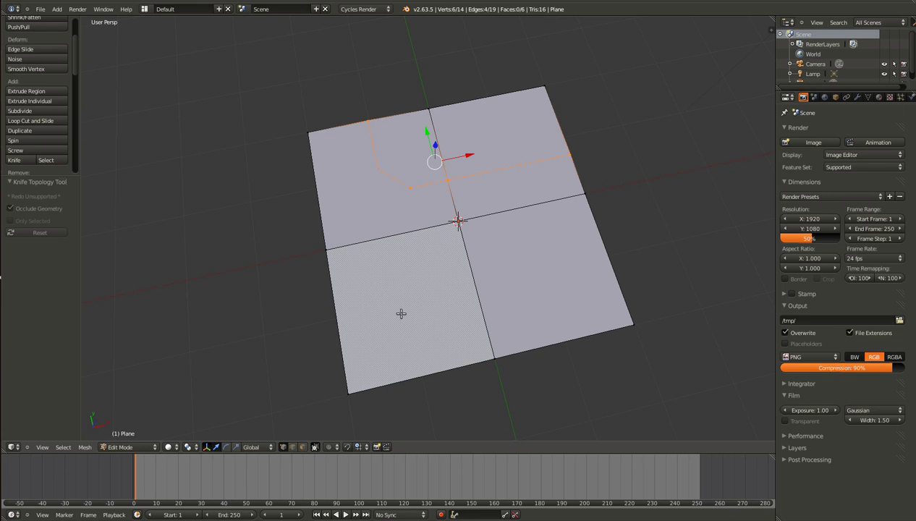
key(KP_1)
key(KP_7)
scroll(402, 311, down, 2)
scroll(425, 279, up, 2)
scroll(438, 275, down, 2)
key(ctrl+r)
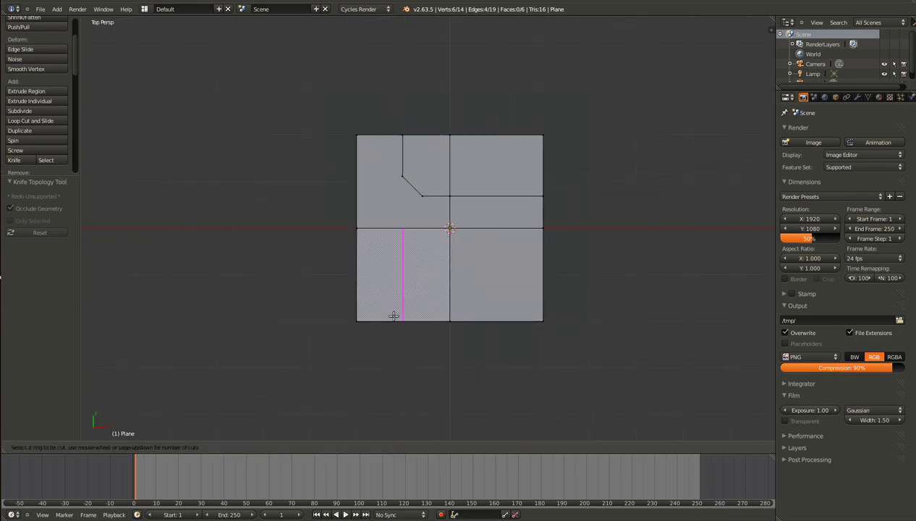
click(395, 311)
right_click(414, 348)
key(ctrl+r)
click(352, 280)
right_click(393, 302)
Add a vertical loop cut between the previous cut and the plane's centre line, and a horizontal one through the lowest row of faces.
key(ctrl+r)
click(424, 319)
right_click(424, 319)
key(ctrl+r)
click(547, 295)
right_click(547, 295)
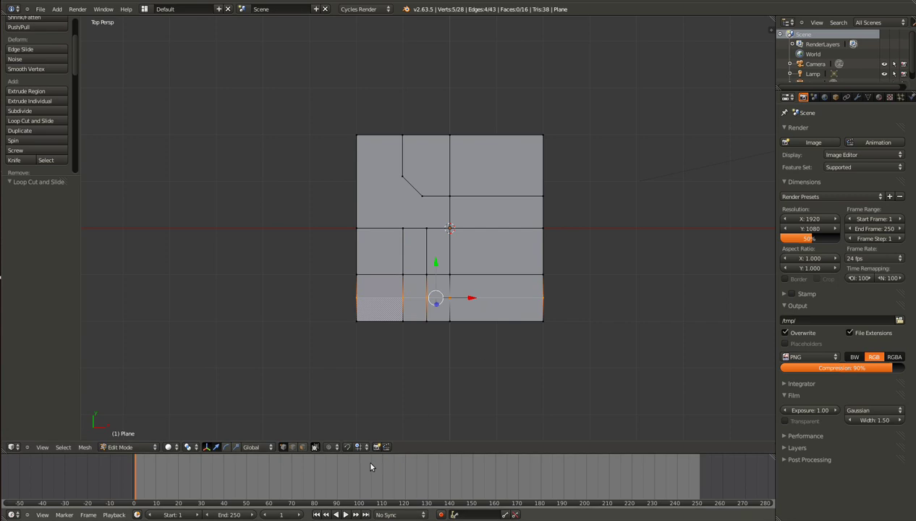
Delete the small face between the two vertical cuts, directly above the lowest row of faces, in face selection mode.
click(302, 447)
right_click(414, 287)
key(x)
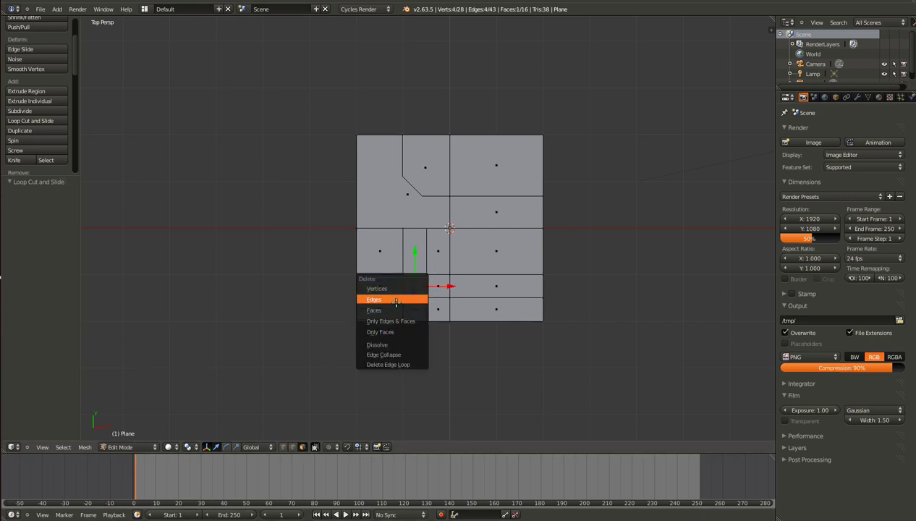
click(389, 310)
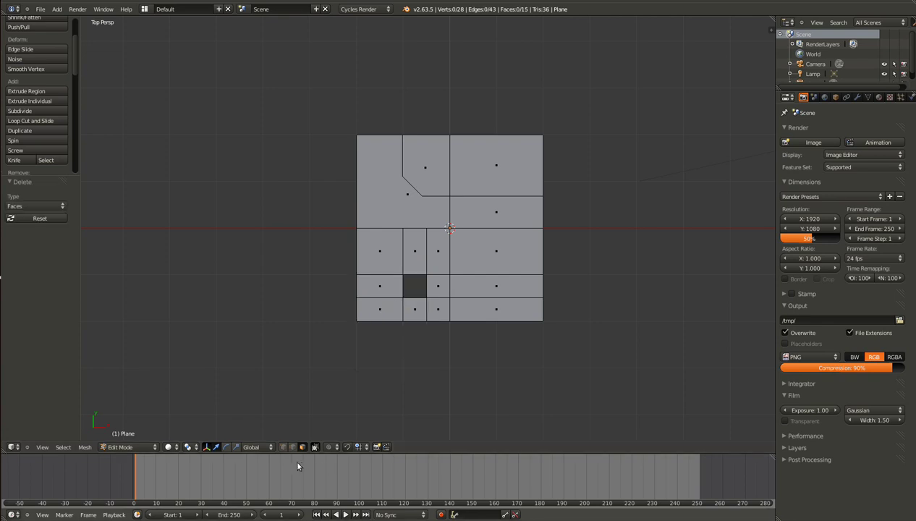
Fill the square hole with two triangular faces split by a diagonal from its lower-left to its upper-right corner.
scroll(411, 306, up, 1)
right_click(396, 314)
shift+right_click(428, 280)
shift+right_click(395, 287)
key(f)
right_click(397, 306)
shift+right_click(423, 284)
shift+right_click(424, 308)
key(f)
Select the vertex path from the plane's lower edge through the diagonal to its right edge, and inspect it from several angles.
right_click(425, 285)
shift+right_click(398, 338)
shift+right_click(399, 311)
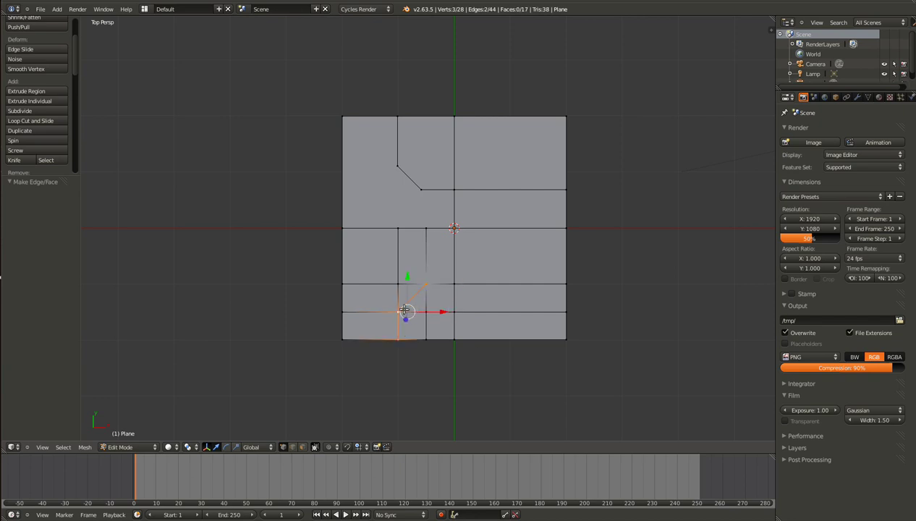
shift+right_click(460, 285)
shift+right_click(565, 288)
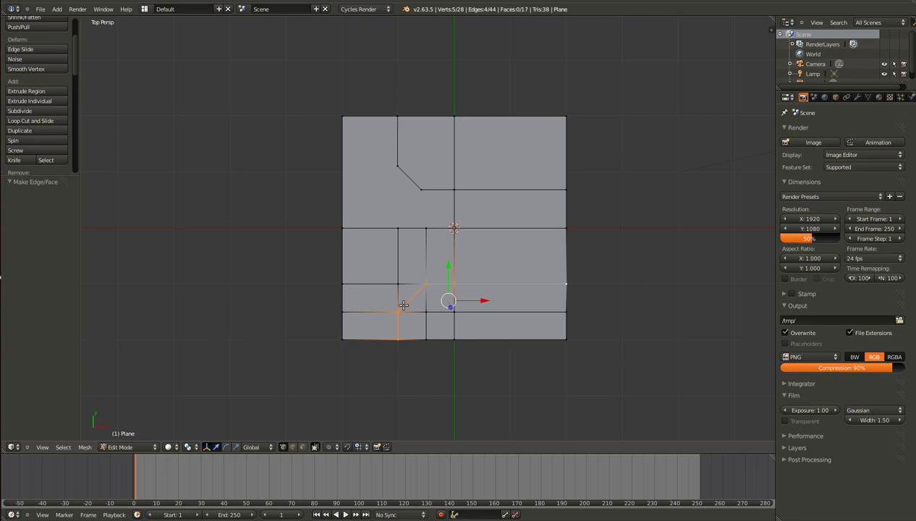
scroll(405, 304, up, 2)
middle_drag(387, 361, 312, 284)
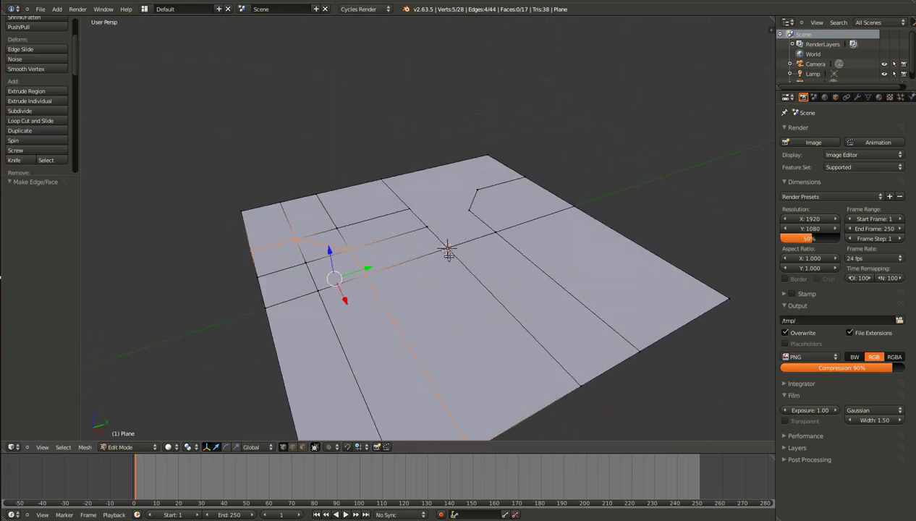
middle_drag(348, 244, 454, 277)
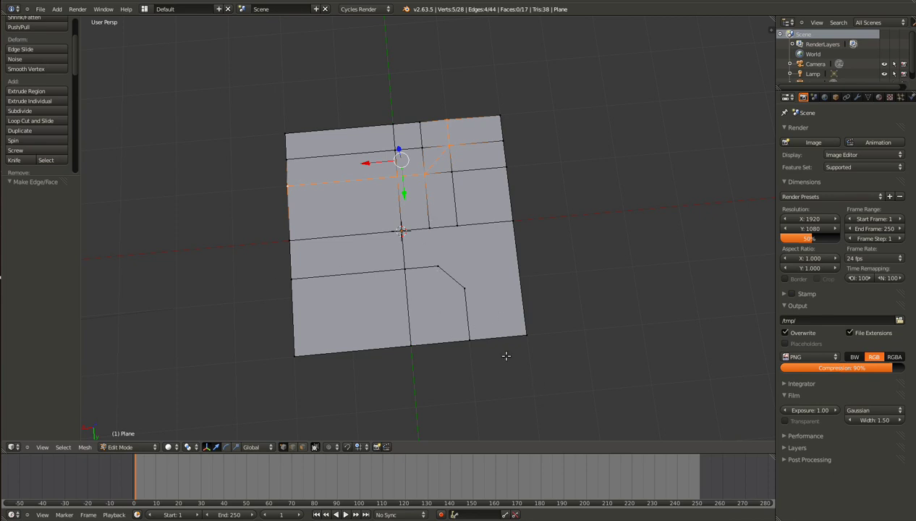
middle_drag(433, 363, 327, 332)
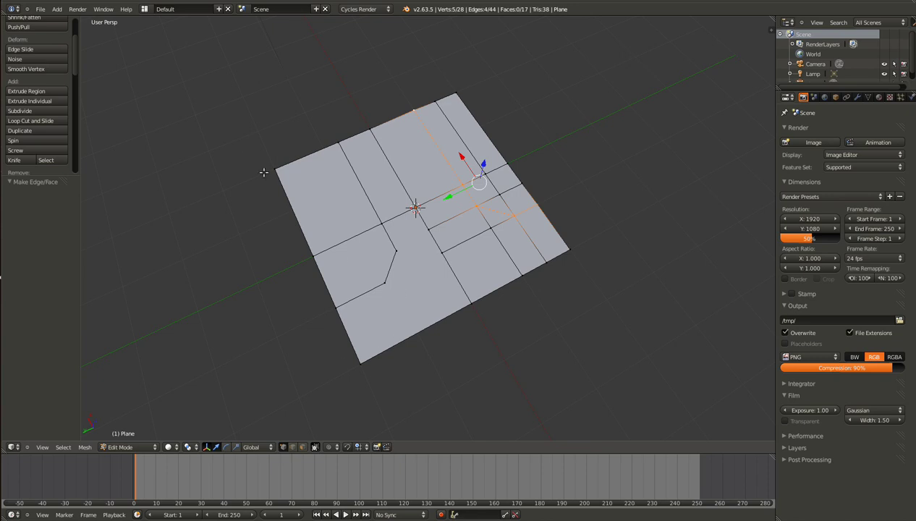
middle_drag(476, 316, 674, 288)
Leave Edit Mode and delete the whole plane object.
key(Tab)
mouse_move(391, 311)
middle_down()
mouse_move(477, 325)
mouse_move(443, 353)
mouse_move(450, 290)
mouse_move(391, 307)
middle_up()
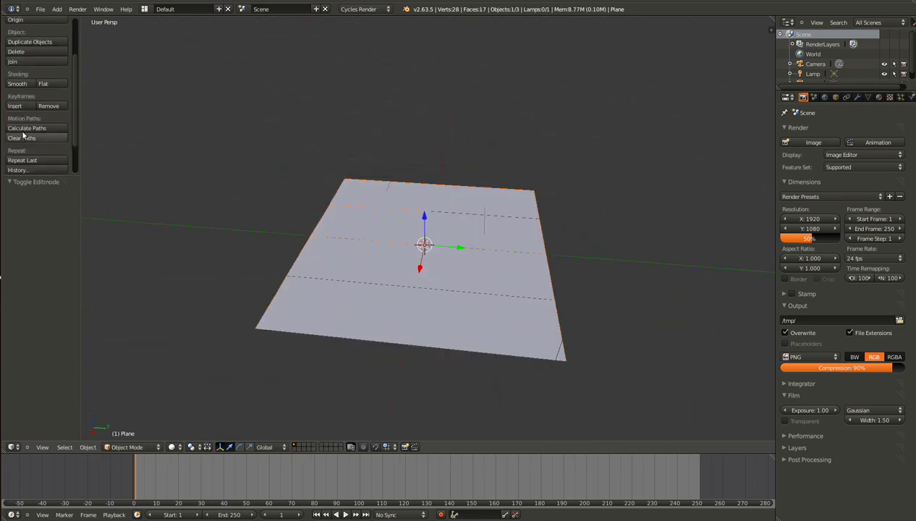
scroll(26, 112, up, 3)
key(x)
click(442, 310)
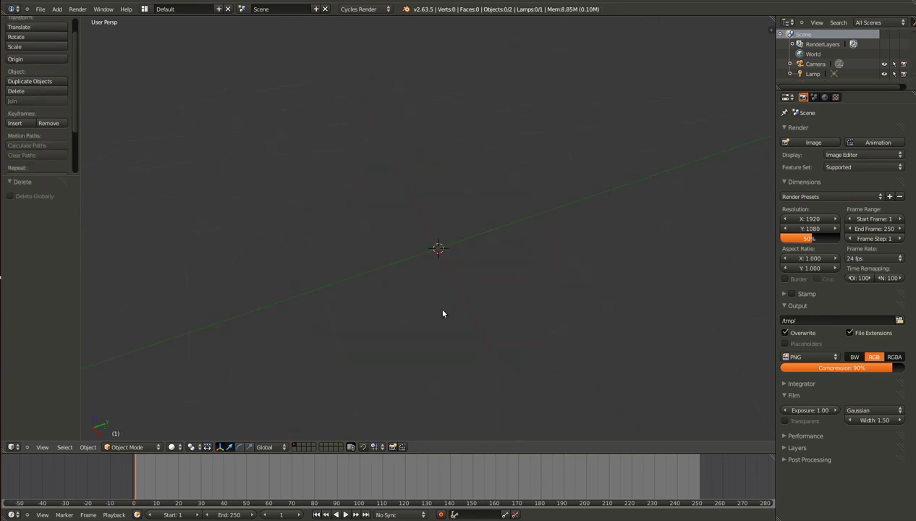
Add a new mesh plane at the origin and open it in Edit Mode in top view.
key(KP_1)
key(shift+a)
mouse_move(446, 269)
click(465, 269)
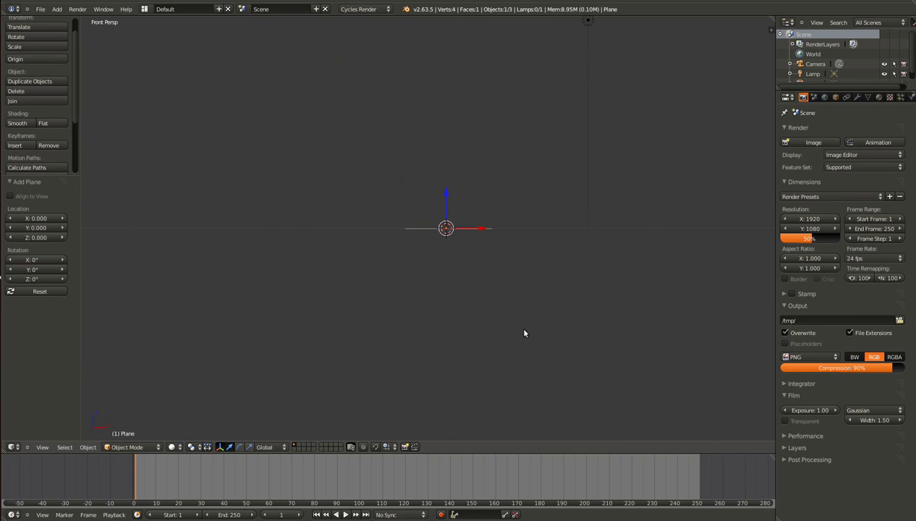
key(KP_7)
key(Tab)
Try to circle-select the plane's corners and delete them using the Faces option.
key(a)
key(c)
mouse_move(485, 188)
mouse_down()
mouse_move(415, 190)
mouse_move(403, 290)
mouse_up()
right_click(403, 290)
key(x)
click(411, 303)
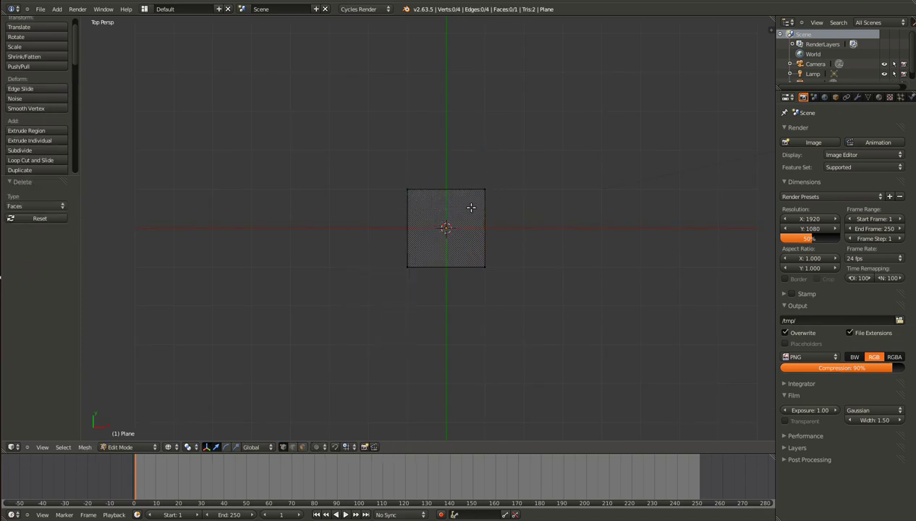
Delete all of the plane's vertices except the lower-right one.
key(b)
drag(554, 152, 385, 246)
shift+right_click(408, 266)
key(x)
click(406, 310)
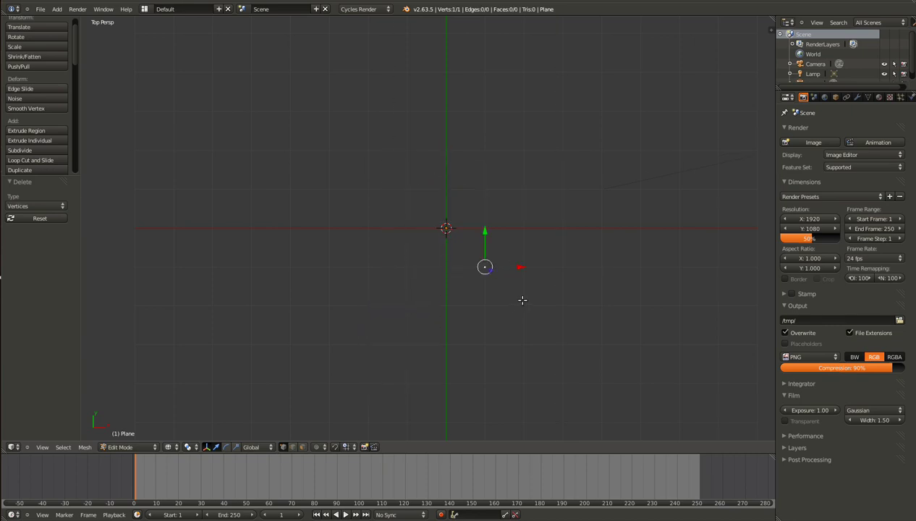
Centre the remaining vertex on the object's origin with Set Origin's Geometry to Origin option, and switch to front view.
key(shift+ctrl+alt+c)
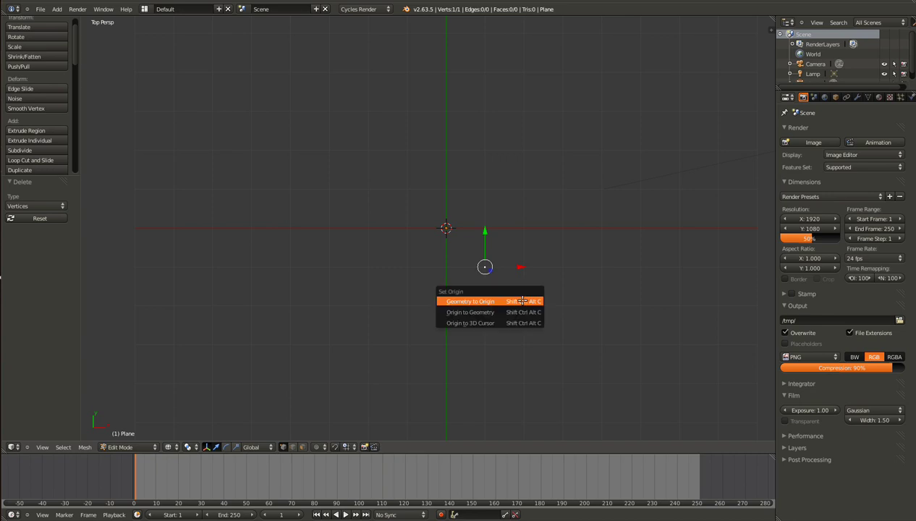
click(501, 300)
scroll(454, 260, up, 1)
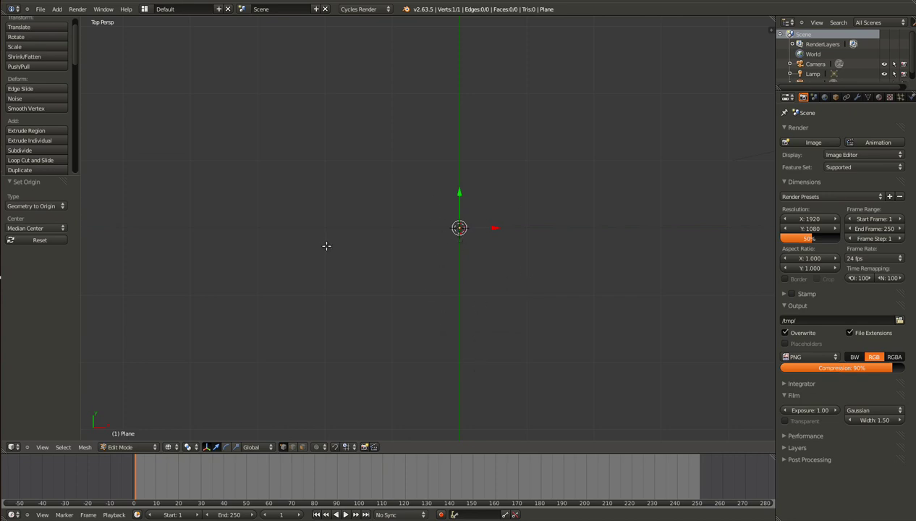
key(KP_1)
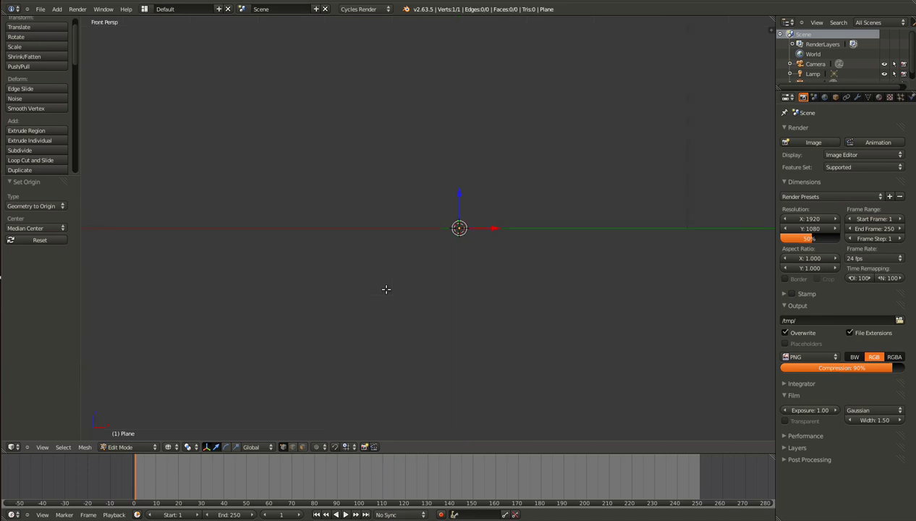
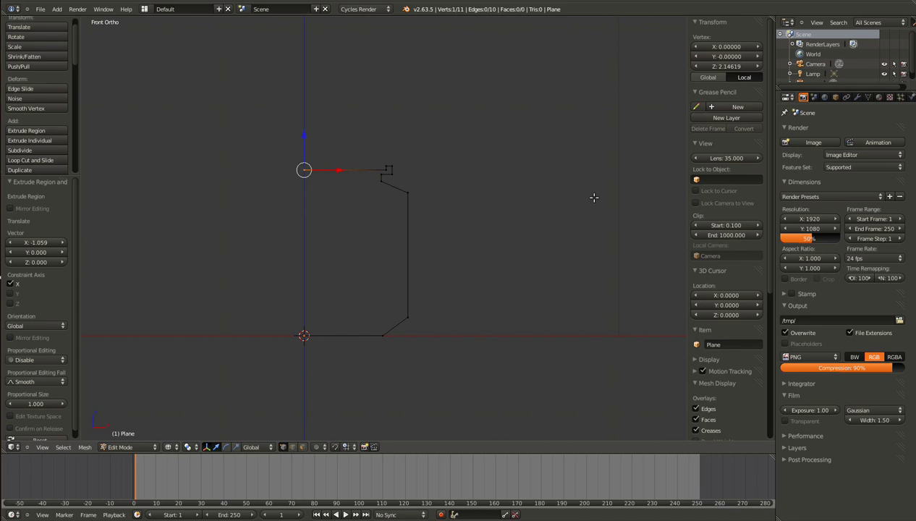
Move all profile vertices except the two on the central axis closer to that axis along X.
key(n)
key(Tab)
key(Tab)
scroll(473, 235, down, 1)
key(a)
key(b)
drag(554, 103, 404, 362)
key(g)
key(x)
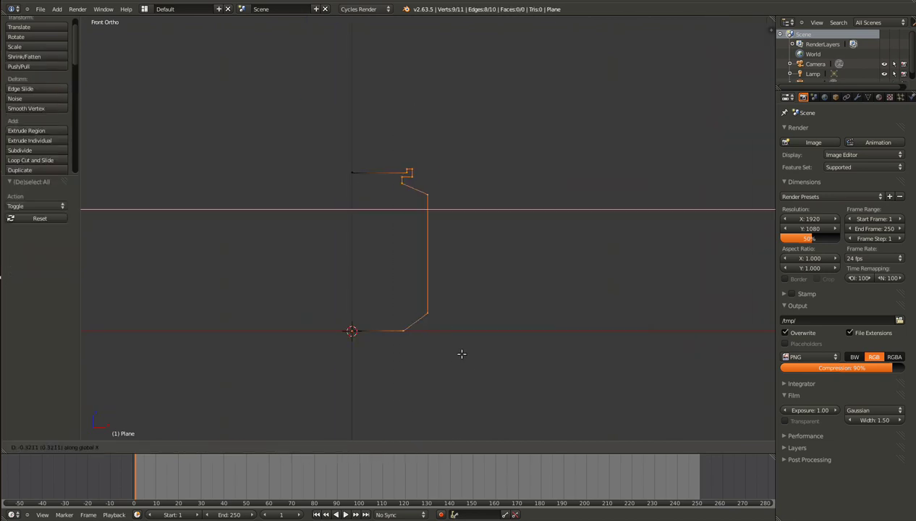
click(435, 364)
Select the whole profile and, in top view, spin it 360 degrees around the origin.
key(Tab)
key(Tab)
key(a)
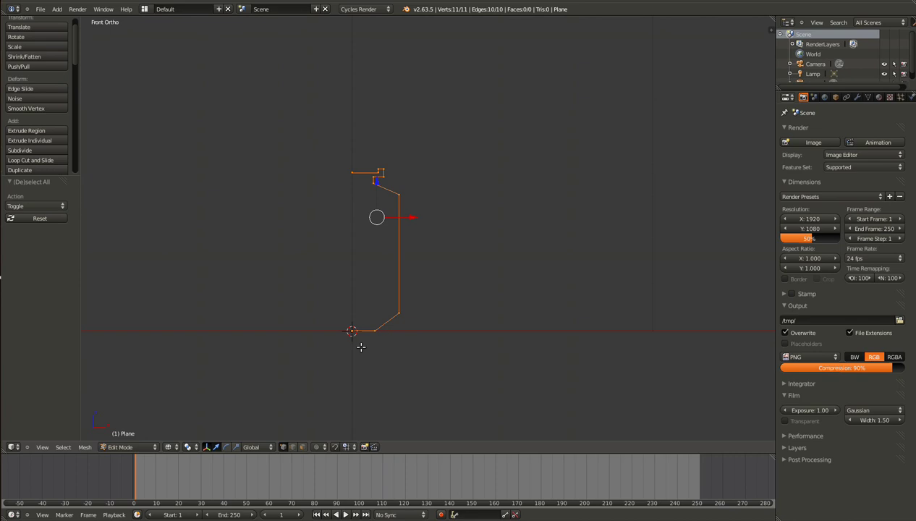
key(KP_7)
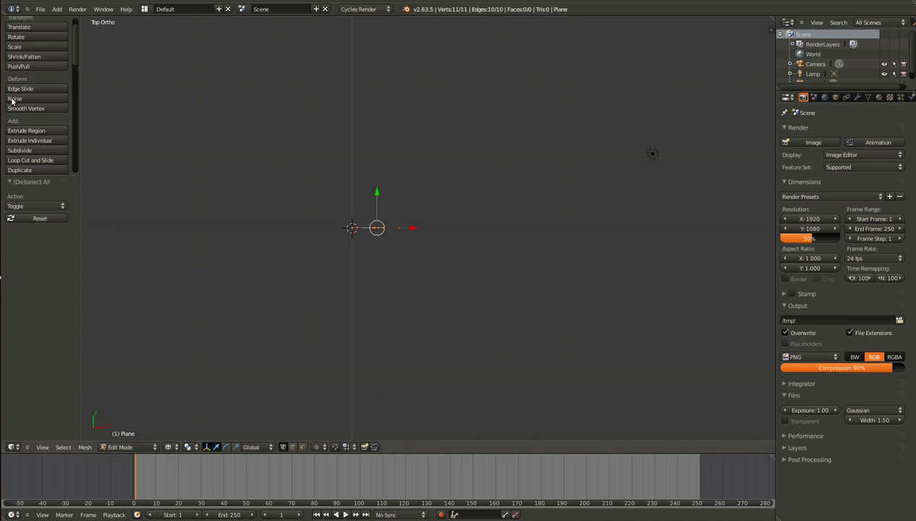
scroll(25, 127, down, 5)
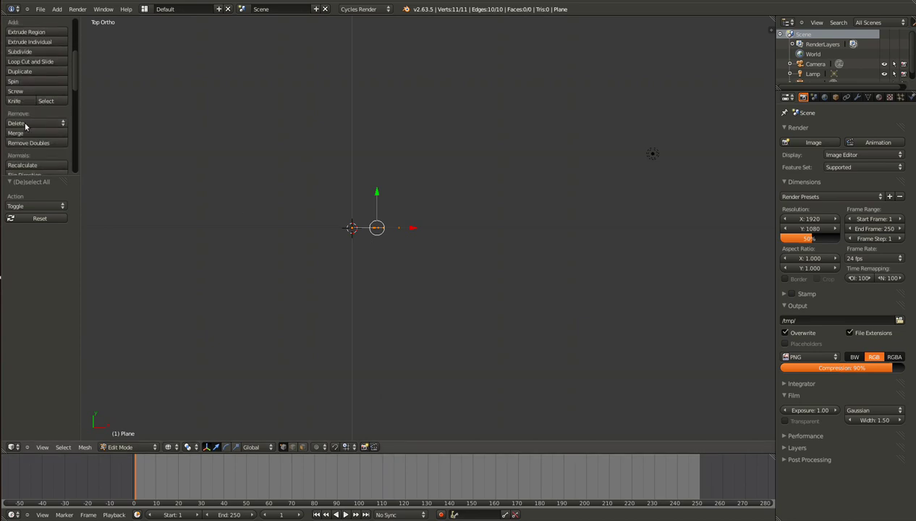
click(15, 81)
click(35, 240)
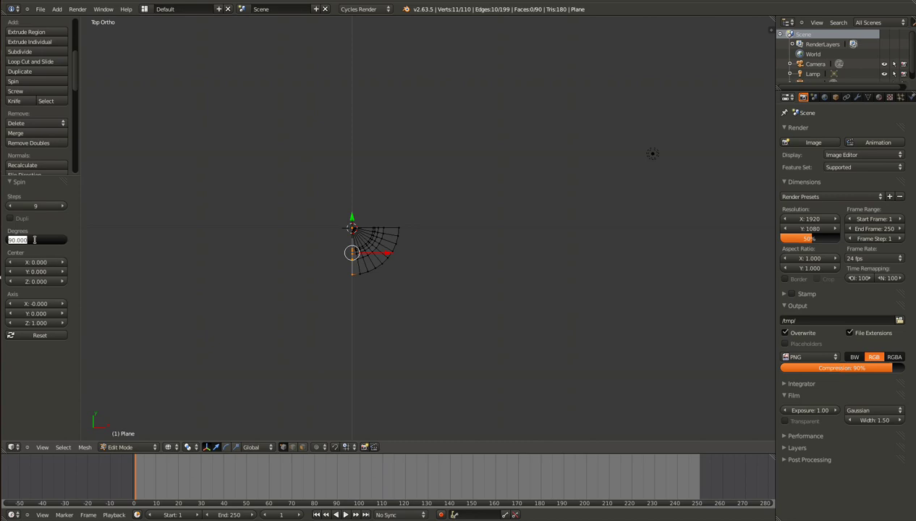
text(360)
key(Return)
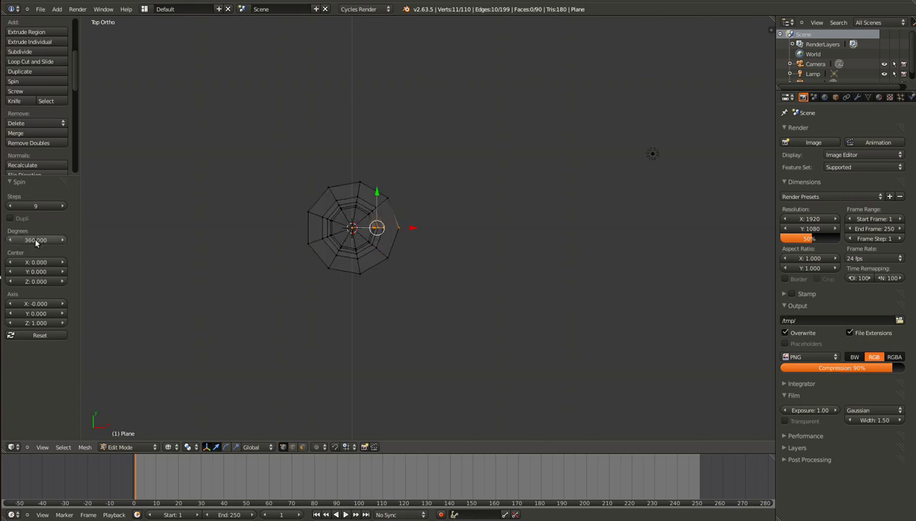
Increase the number of Spin steps and check the bottle in solid shading and in front-view wireframe.
click(63, 206)
click(64, 207)
click(64, 207)
click(64, 206)
click(64, 206)
mouse_move(409, 306)
middle_down()
mouse_move(351, 230)
mouse_move(319, 263)
mouse_move(421, 232)
mouse_move(448, 250)
mouse_move(353, 323)
mouse_move(373, 313)
mouse_move(302, 260)
mouse_move(405, 300)
mouse_move(361, 286)
middle_up()
key(z)
scroll(373, 313, up, 4)
scroll(302, 259, down, 3)
key(Tab)
key(Tab)
key(KP_1)
key(z)
scroll(329, 178, up, 2)
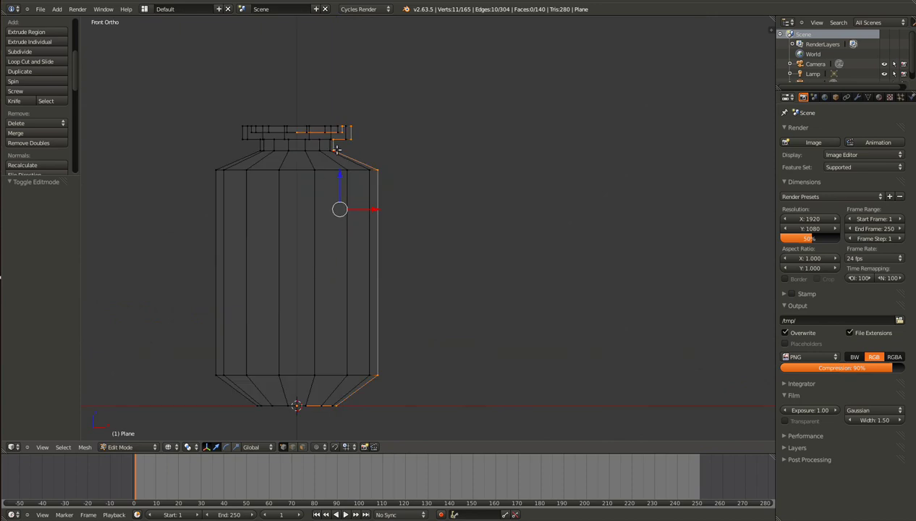
Select one full vertical profile line of the wireframe bottle and examine it from several angles.
middle_drag(403, 157, 414, 304)
key(Tab)
key(Tab)
key(a)
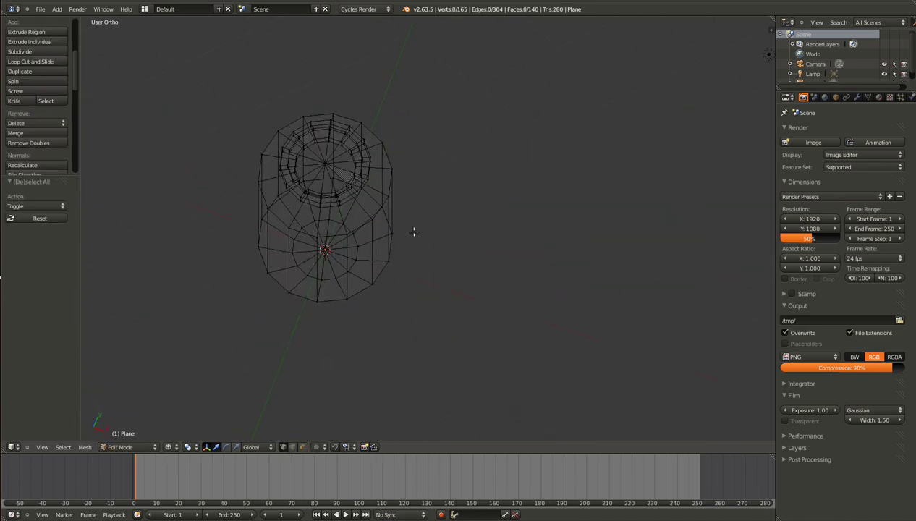
middle_drag(403, 229, 358, 211)
alt+right_click(403, 261)
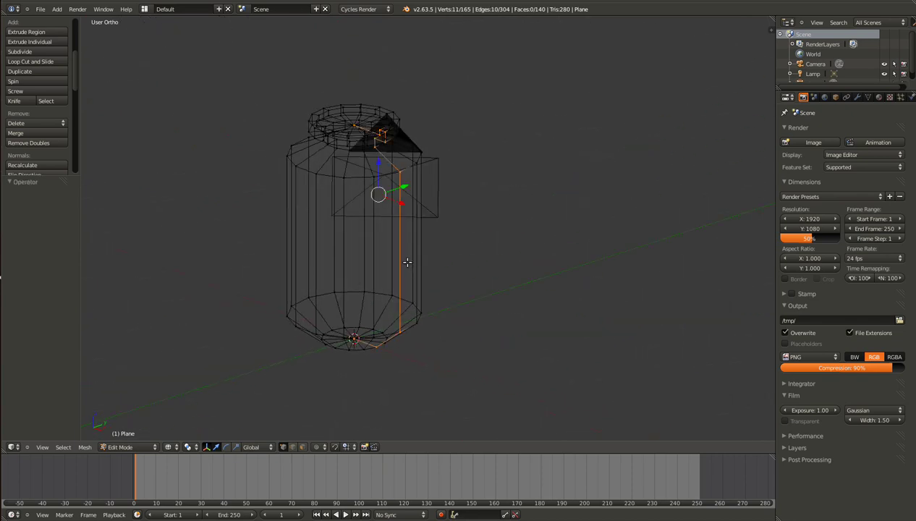
mouse_move(397, 259)
middle_down()
mouse_move(323, 221)
mouse_move(409, 246)
mouse_move(322, 259)
mouse_move(306, 228)
mouse_move(335, 249)
middle_up()
Deselect the mesh, return to solid shading and Object Mode, and examine the bottle's shape.
key(a)
key(z)
key(Tab)
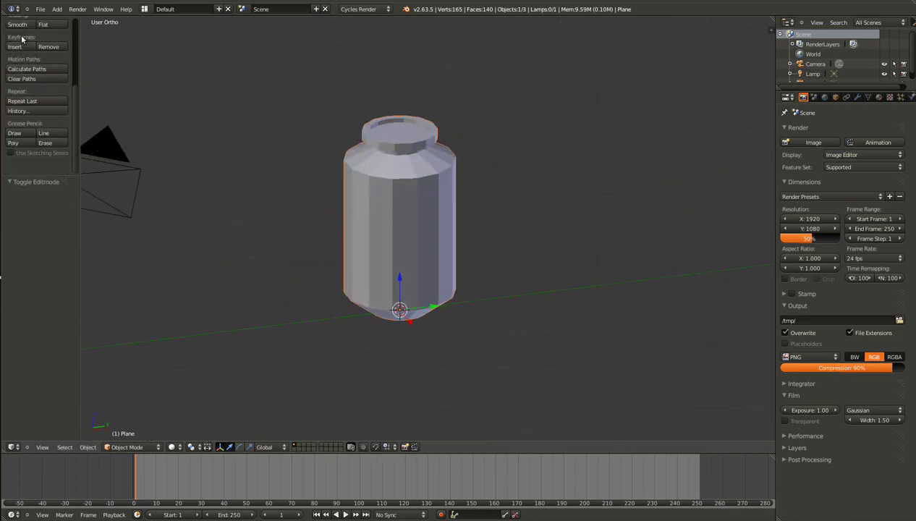
middle_drag(311, 217, 437, 204)
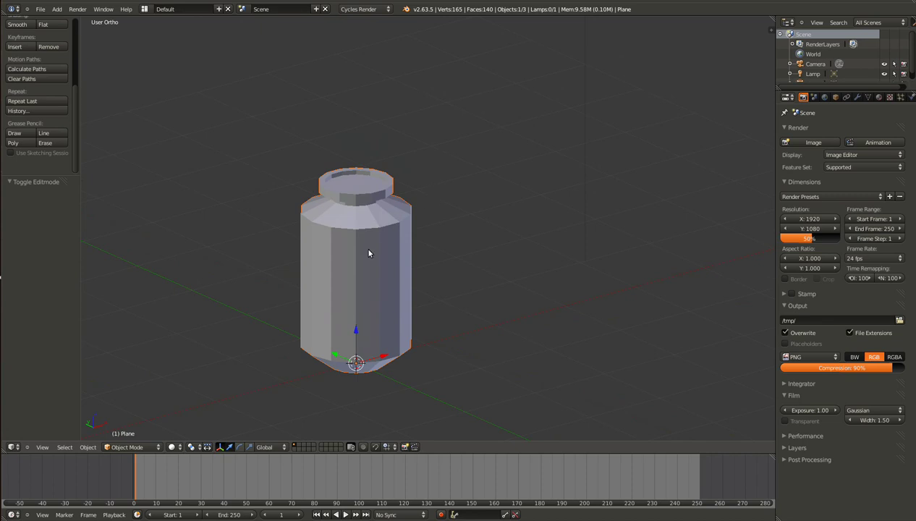
middle_drag(371, 269, 304, 257)
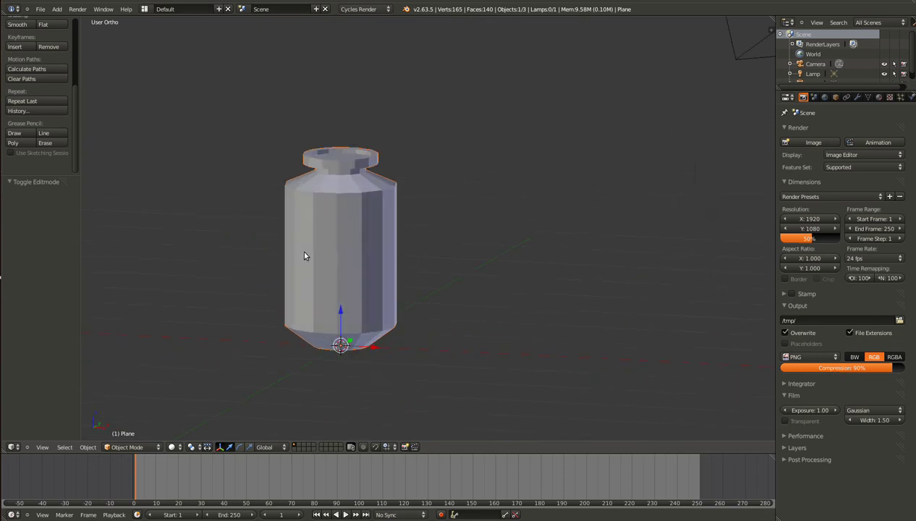
Delete the bottle object.
key(KP_Decimal)
mouse_move(378, 257)
middle_down()
mouse_move(418, 295)
mouse_move(394, 254)
mouse_move(384, 264)
middle_up()
key(x)
click(385, 263)
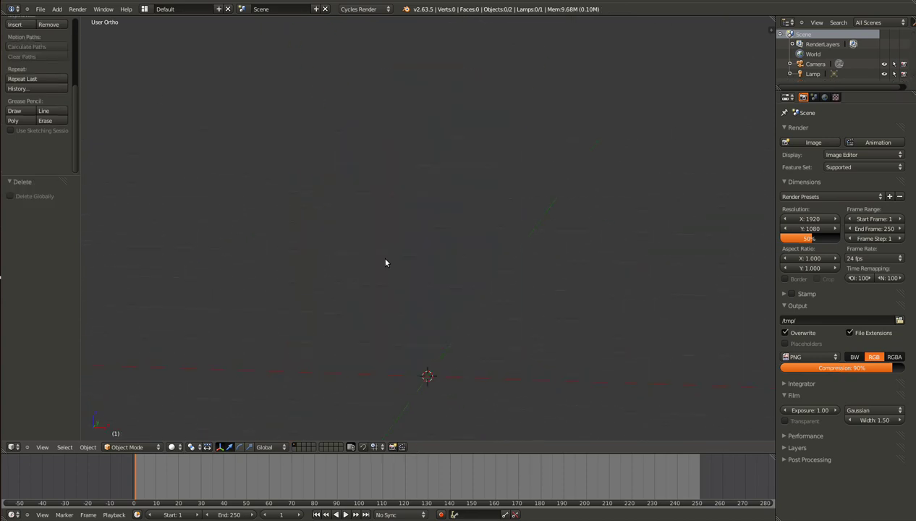
Add a new mesh plane at the origin and open it in Edit Mode.
key(KP_1)
shift+scroll(372, 252, down, 9)
key(shift+a)
mouse_move(390, 264)
click(416, 265)
middle_drag(421, 267, 411, 324)
key(Tab)
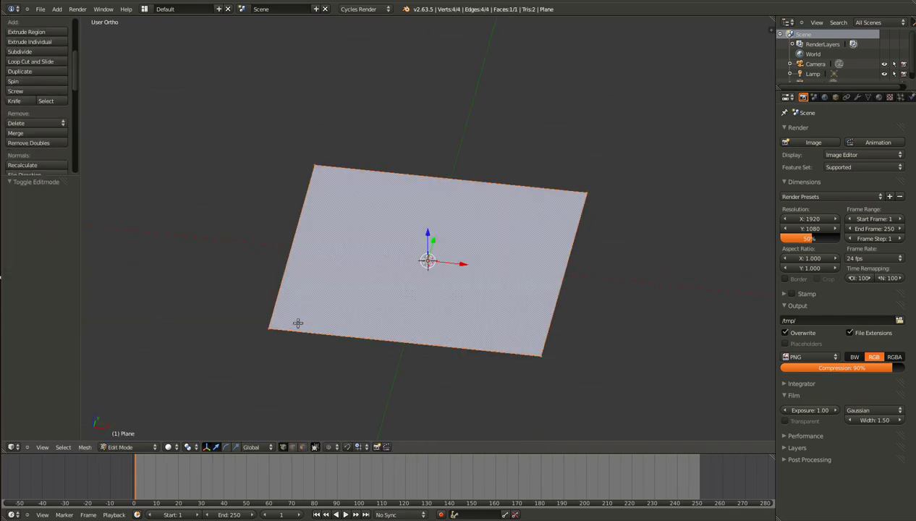
Delete three of the plane's vertices with the Vertices option, keeping only the front corner on the positive X side.
right_click(269, 325)
shift+right_click(311, 168)
shift+right_click(582, 197)
key(x)
click(582, 197)
right_click(533, 352)
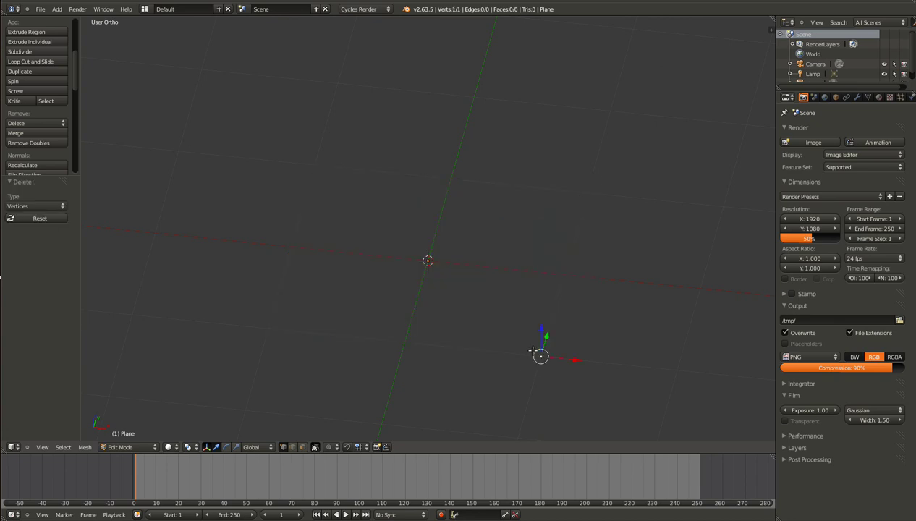
Move the remaining vertex about 0.99 along Y onto the X axis and switch to front view.
key(g)
key(y)
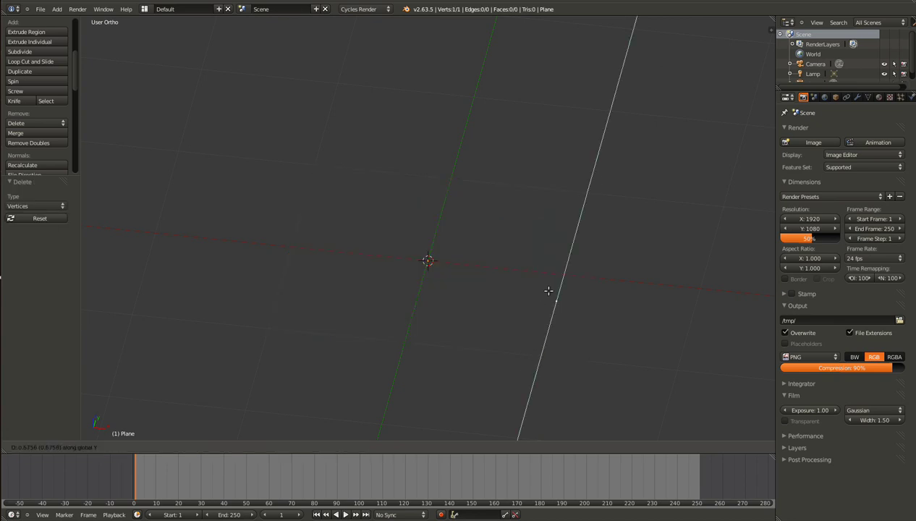
click(559, 271)
key(KP_1)
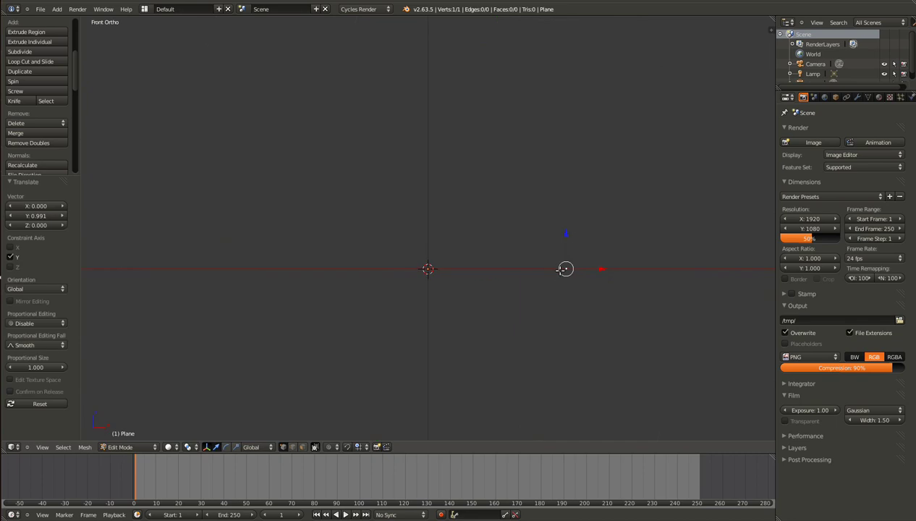
Move the vertex along X close to the origin and centre it there with Set Origin's Geometry to Origin option.
key(g)
key(x)
click(438, 280)
key(shift+ctrl+alt+c)
click(438, 281)
Extrude the vertex into a stepped profile: outward along X, up along Z, slightly inward along X, and up about 0.72 along Z.
key(e)
key(x)
click(575, 276)
key(e)
key(z)
click(575, 251)
key(e)
key(x)
click(555, 250)
key(e)
key(z)
click(549, 153)
key(e)
key(x)
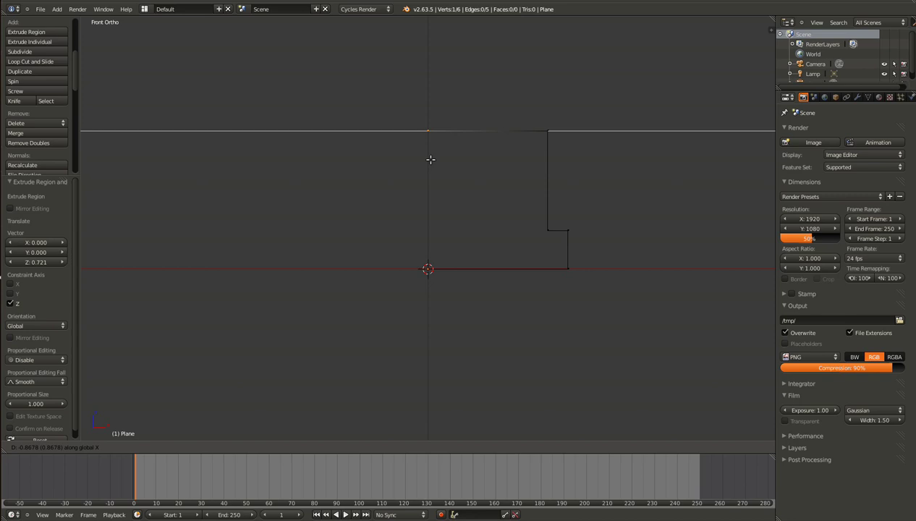
click(548, 158)
key(x)
click(536, 163)
Select the whole stepped profile and apply the Screw tool around the vertical axis with 5 turns.
key(a)
key(a)
key(a)
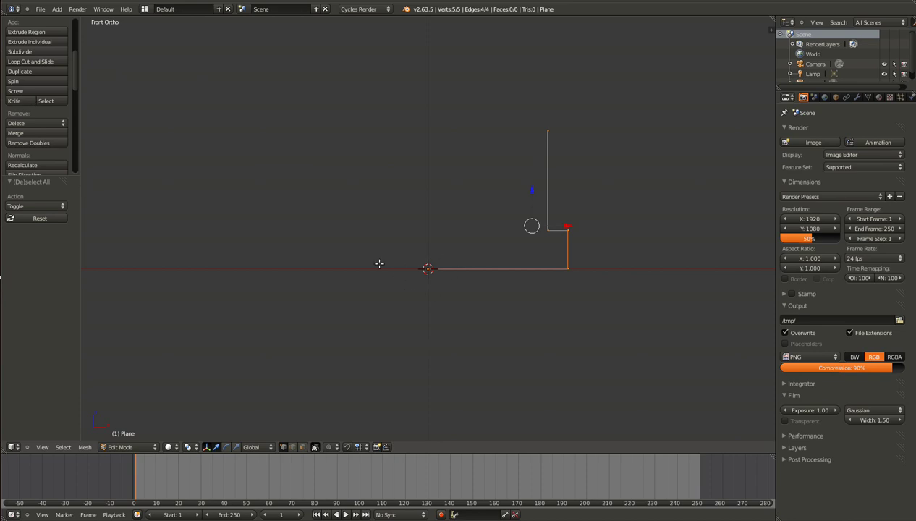
click(34, 90)
scroll(355, 250, down, 4)
middle_drag(390, 272, 311, 284)
click(62, 228)
click(62, 228)
click(62, 227)
middle_drag(382, 317, 441, 293)
click(63, 227)
Switch to Object Mode and examine the threaded screw shape from the front and from several angles.
scroll(446, 272, up, 4)
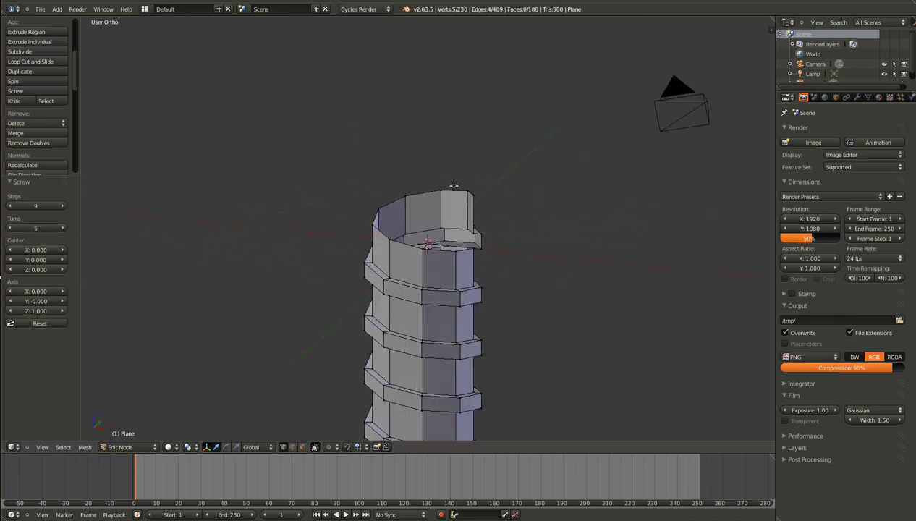
key(KP_1)
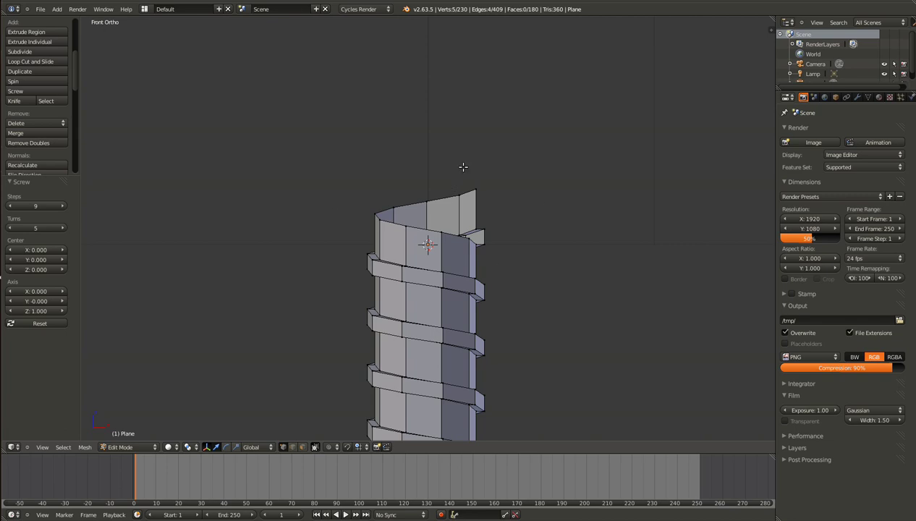
scroll(506, 232, down, 3)
key(Tab)
middle_drag(533, 309, 414, 304)
middle_drag(376, 241, 418, 288)
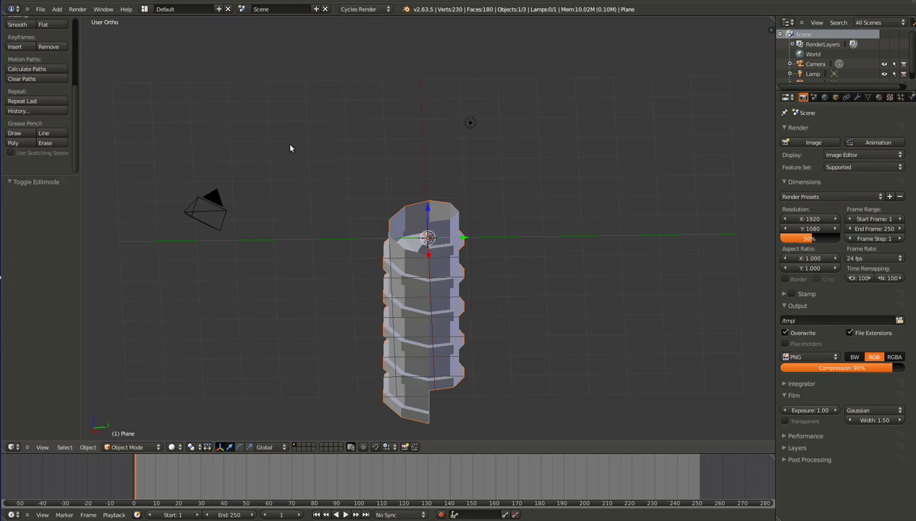
middle_drag(382, 182, 441, 313)
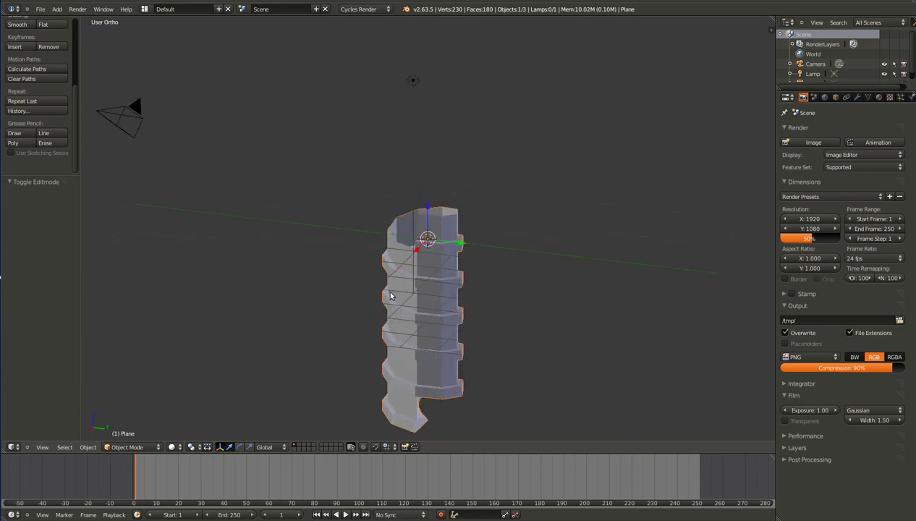
middle_drag(390, 295, 410, 319)
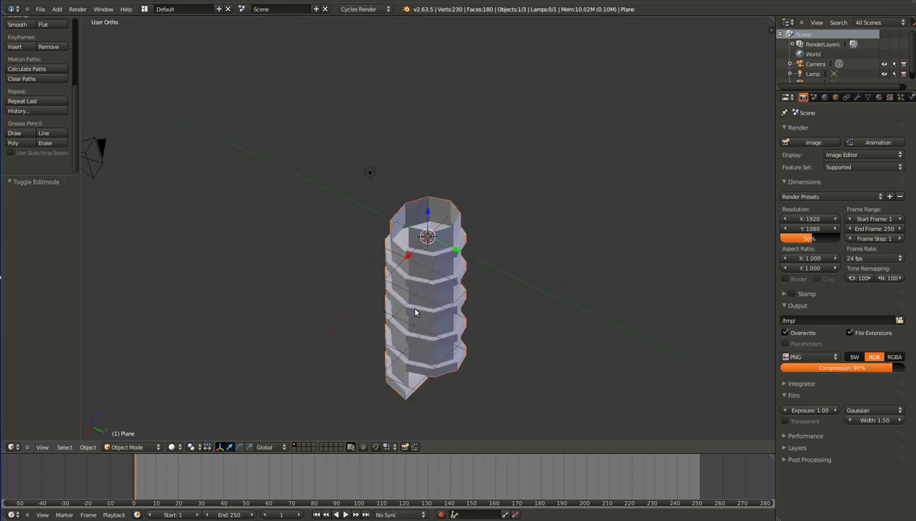
key(KP_1)
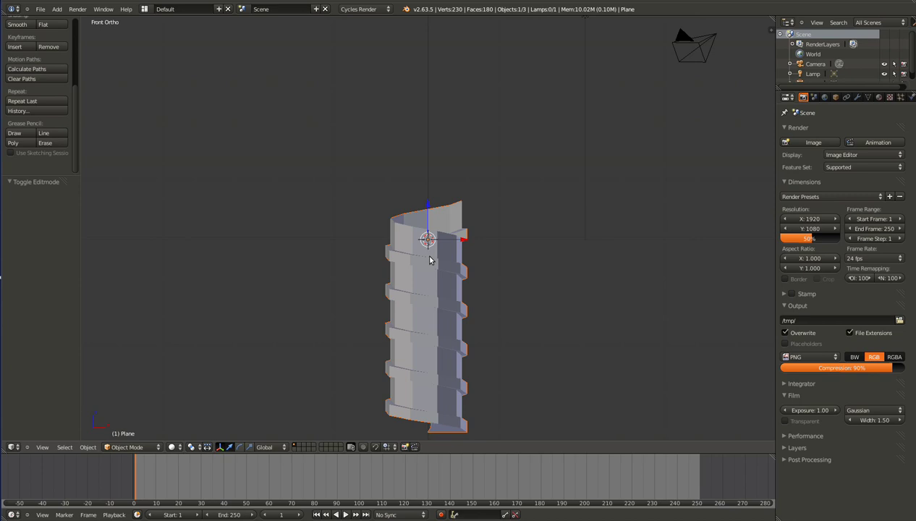
key(KP_6)
key(KP_6)
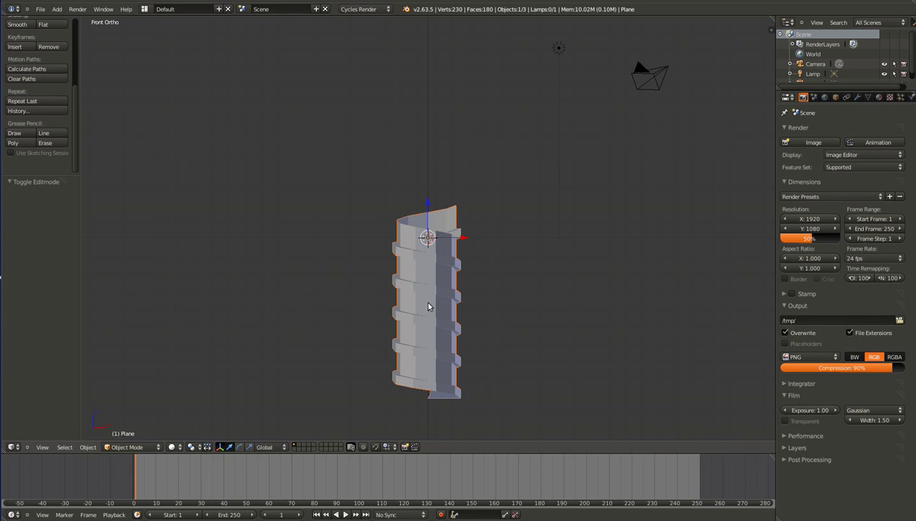
Delete the screw object and switch to top view.
key(x)
click(428, 308)
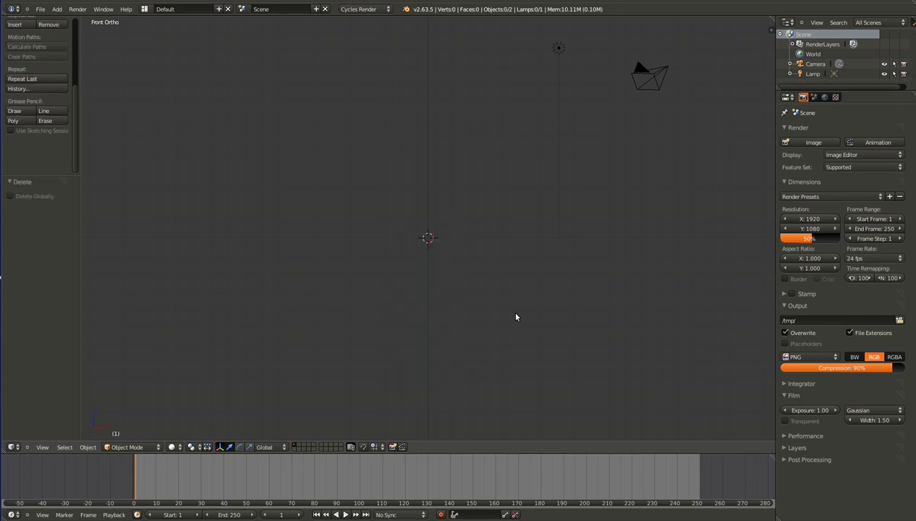
key(KP_7)
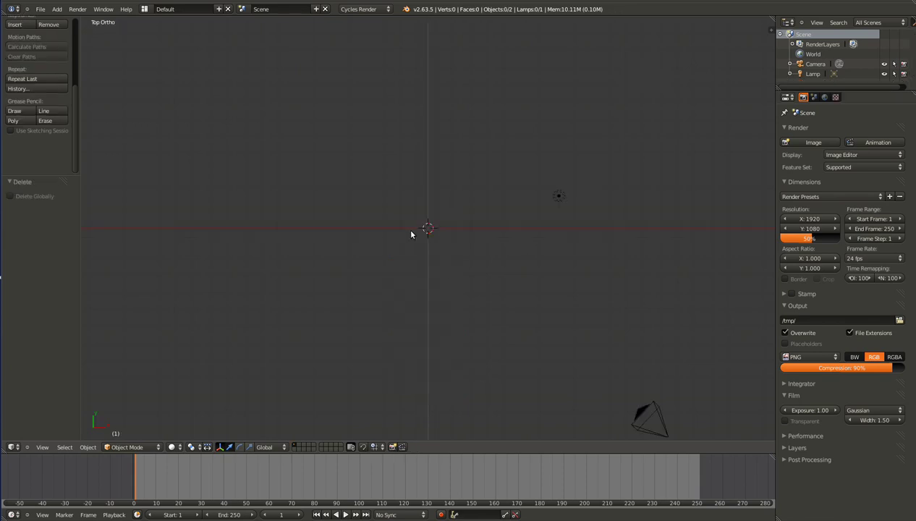
right_click(550, 198)
ctrl+scroll(536, 308, up, 4)
ctrl+scroll(536, 308, down, 4)
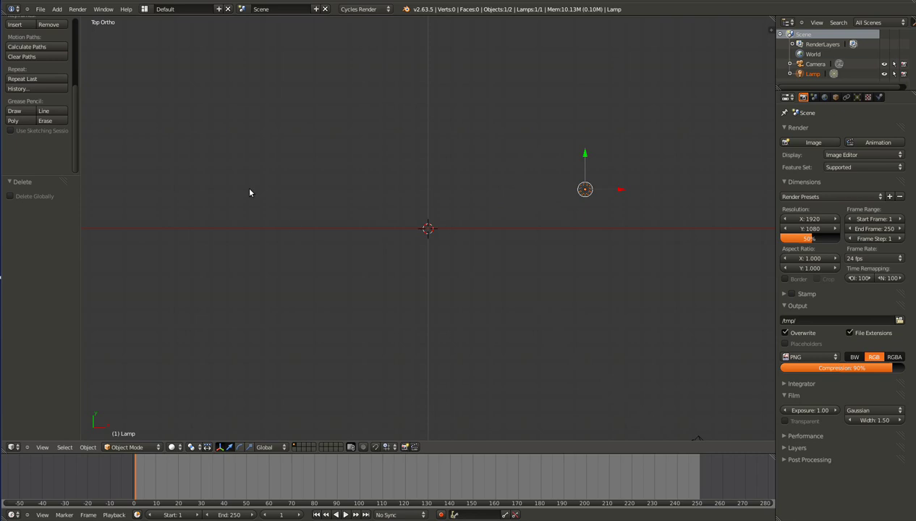
key(KP_1)
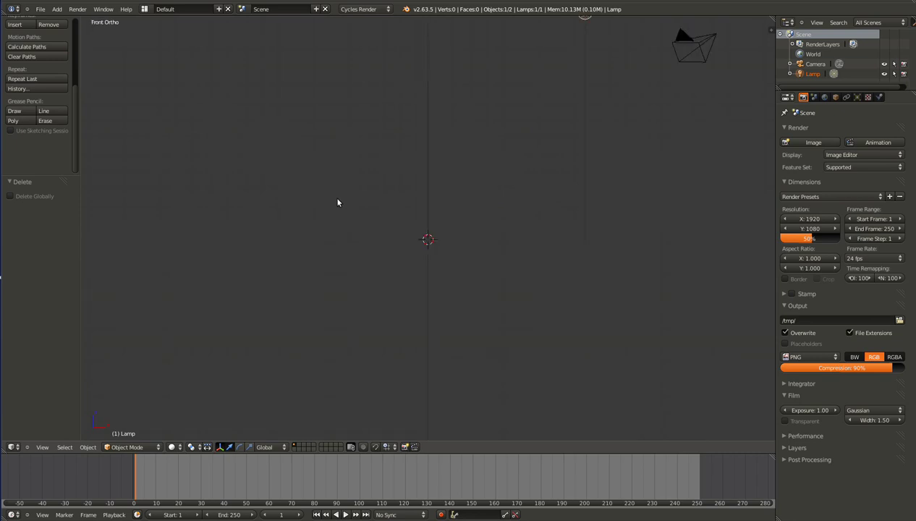
scroll(337, 202, down, 2)
key(a)
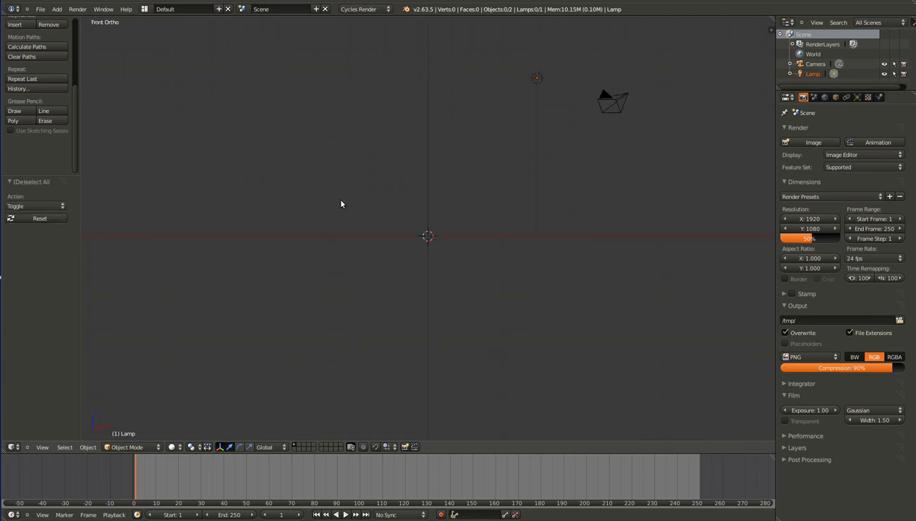